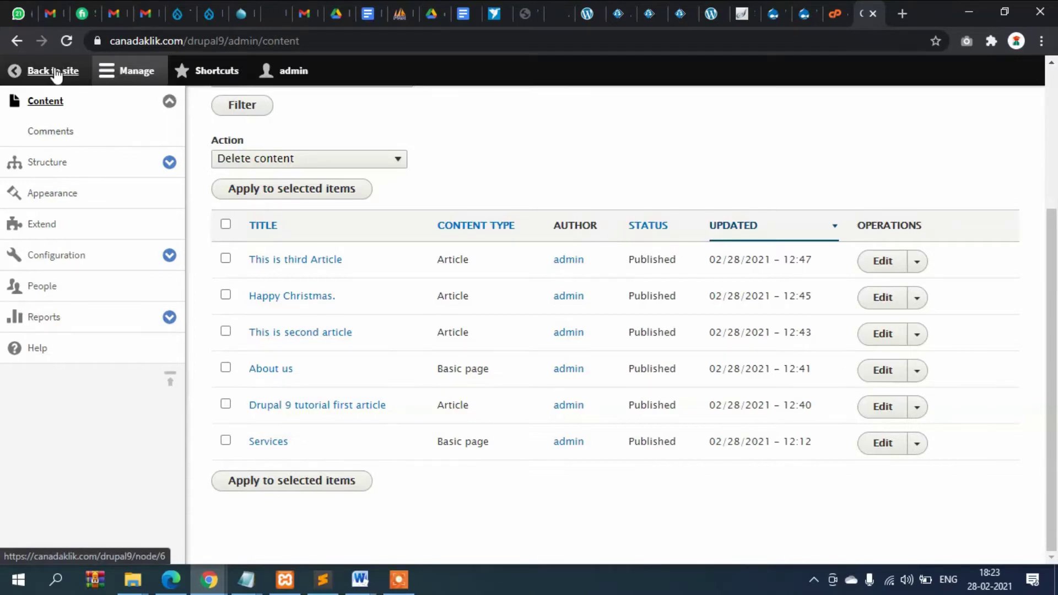
- Go to the site's taxonomy administration and open the form for adding a vocabulary
left_click(56, 164)
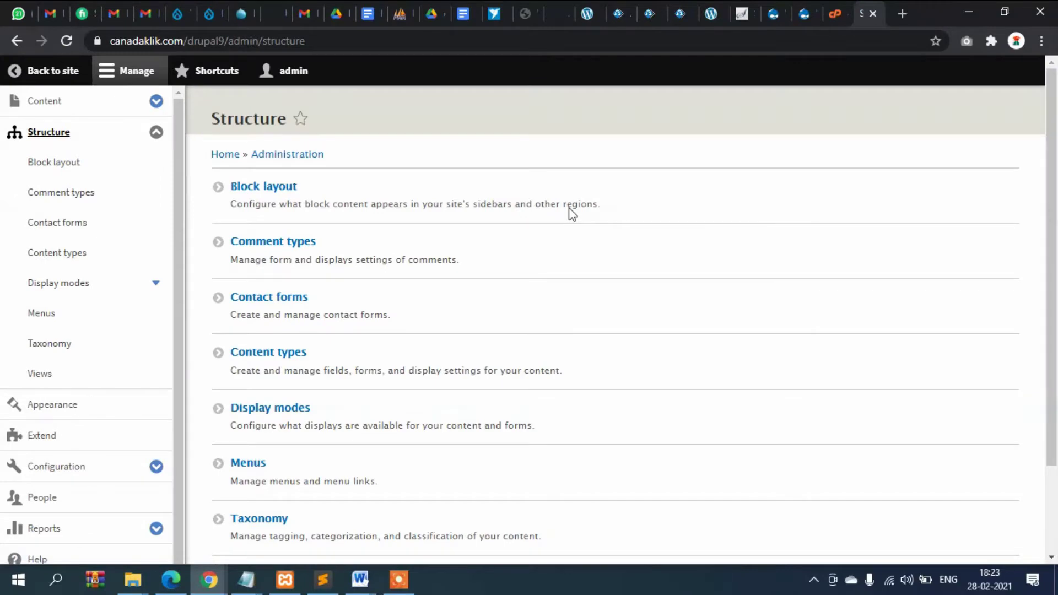
scroll(558, 237, "down", 2)
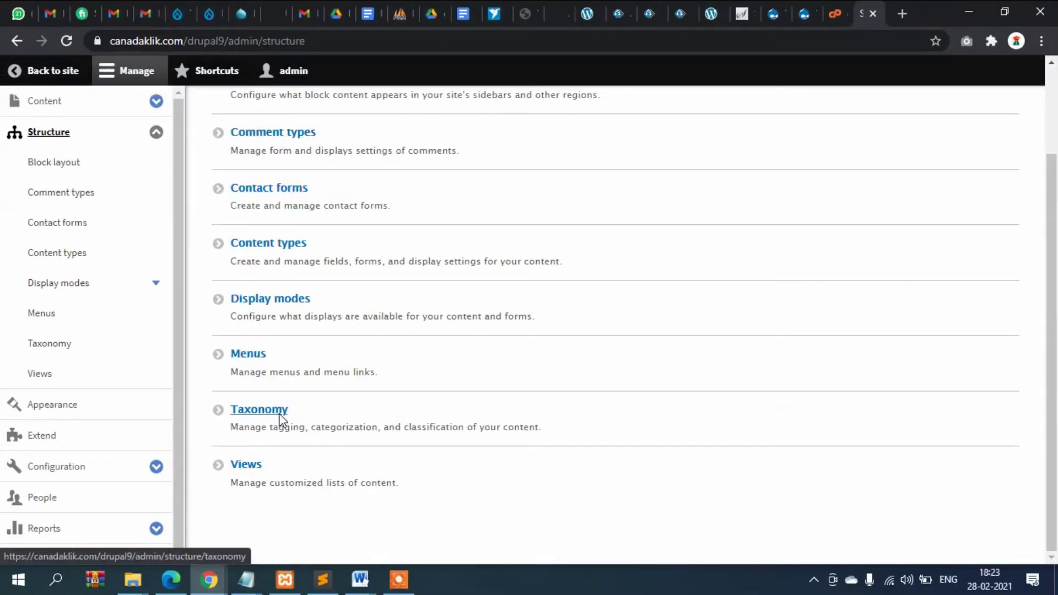
left_click(280, 414)
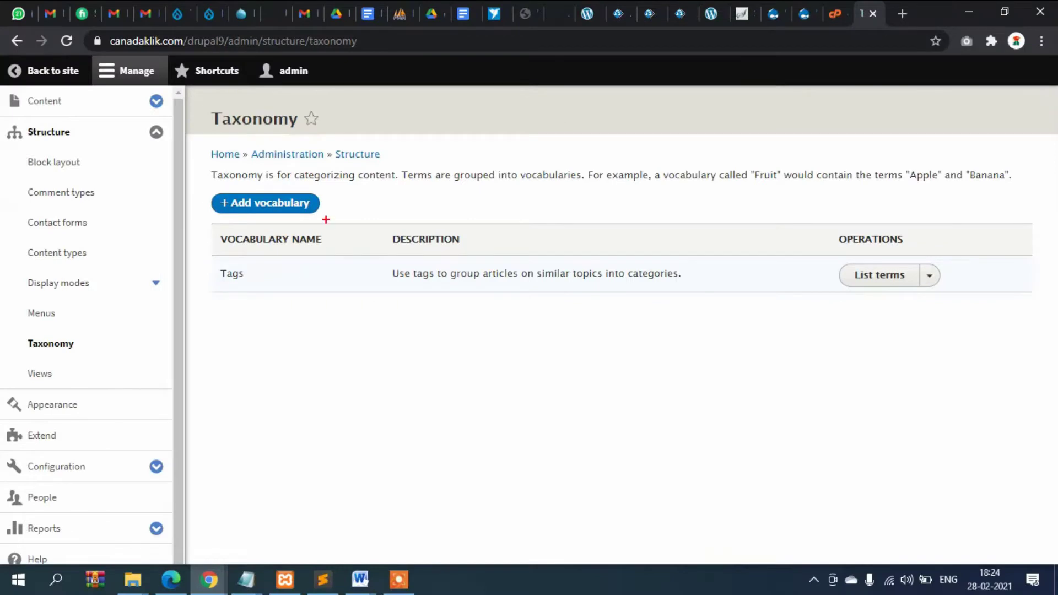
left_click_drag(336, 207, 415, 163)
key("Escape")
left_click(272, 206)
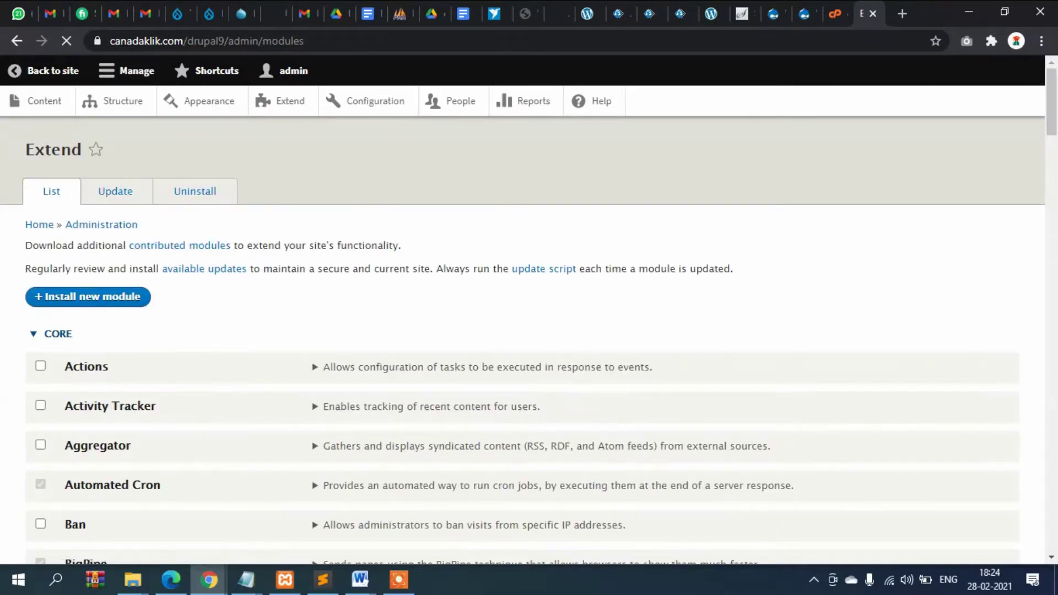
left_click(18, 41)
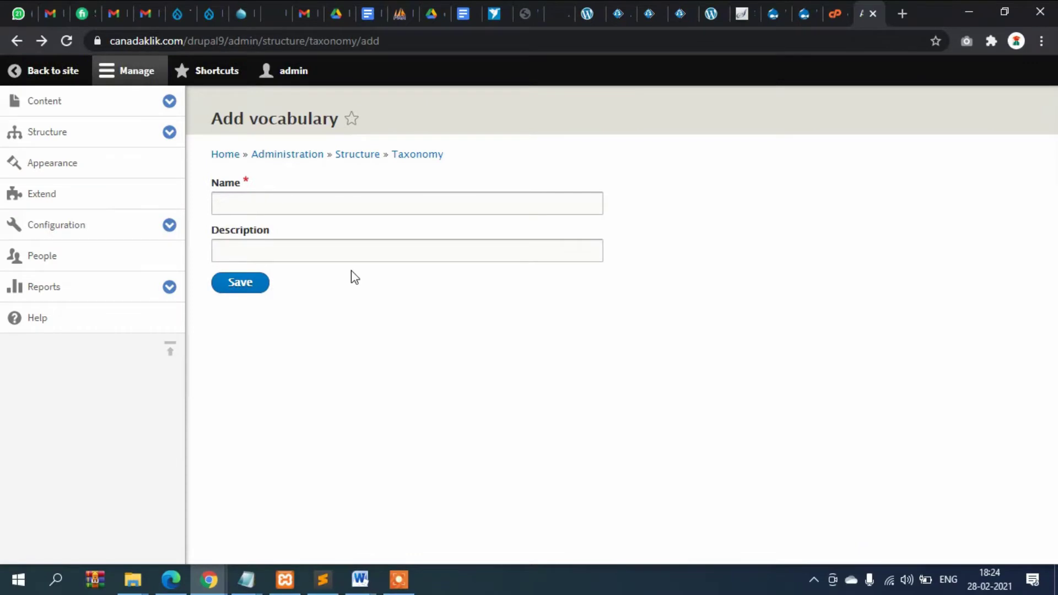
- Create a vocabulary named News with the description News and save it
left_click(276, 203)
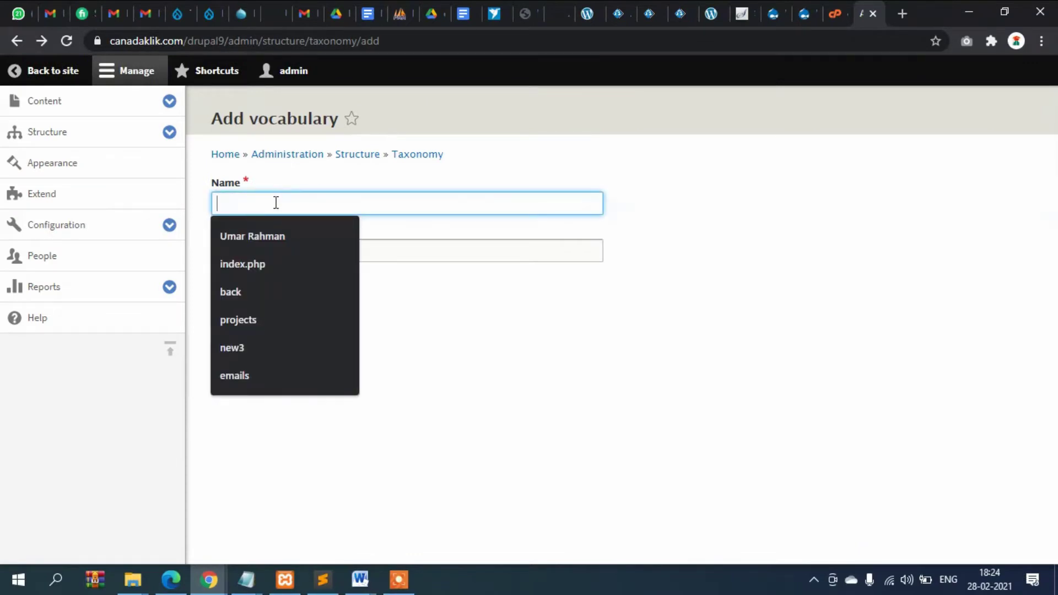
type("News")
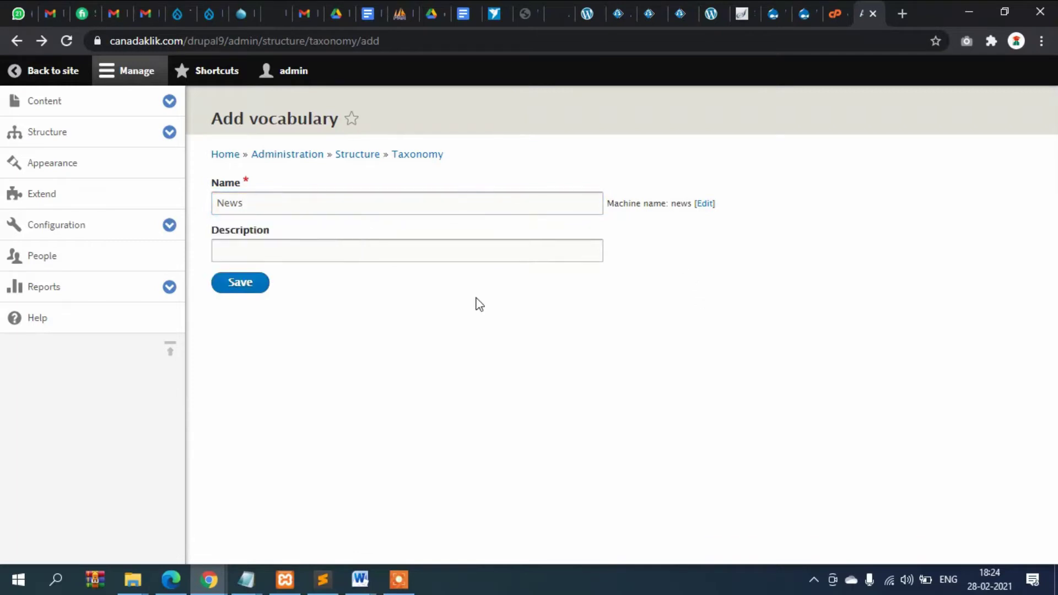
left_click(280, 243)
type("News")
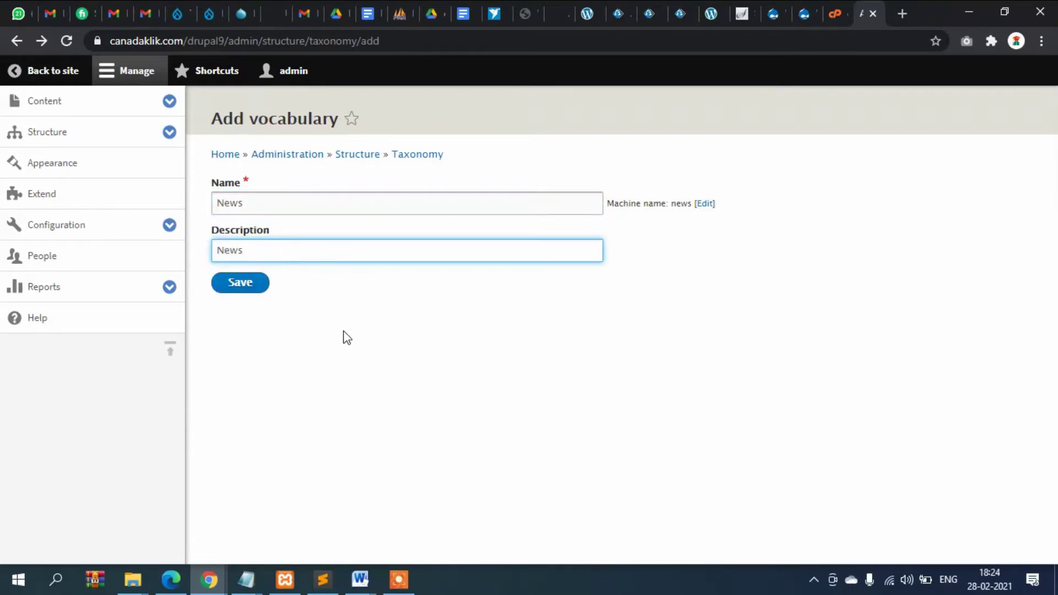
left_click(245, 290)
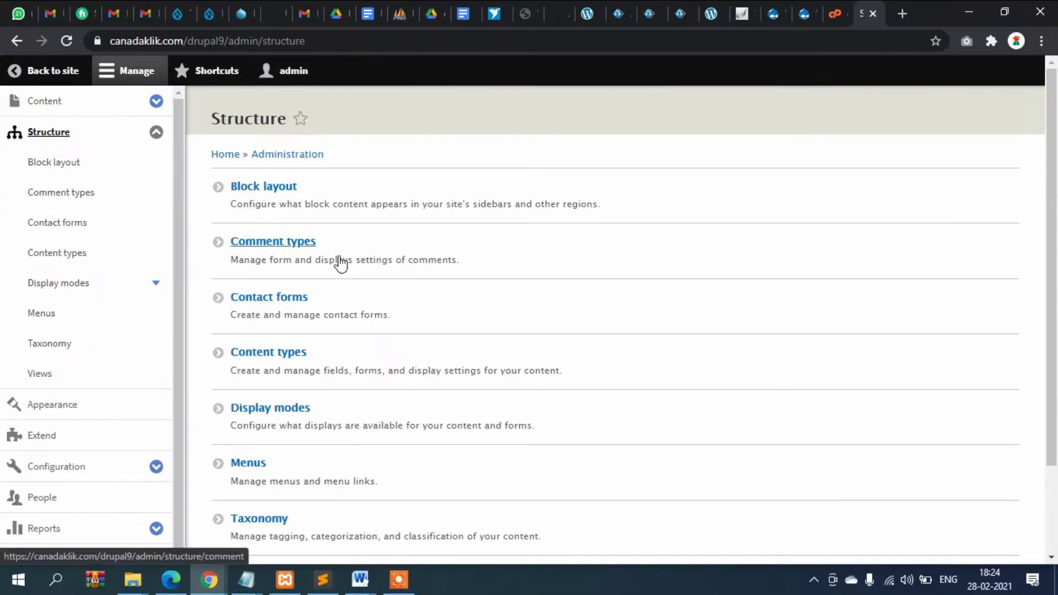
- Return to the taxonomy overview and check the News vocabulary's entry and description
scroll(338, 308, "down", 2)
left_click(267, 412)
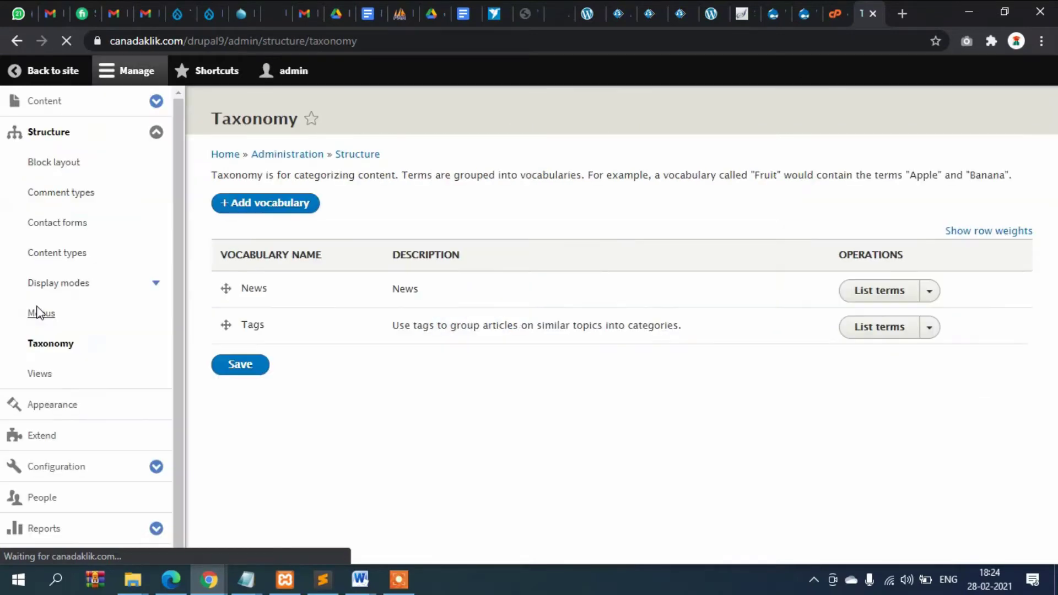
left_click_drag(386, 290, 454, 288)
left_click(453, 289)
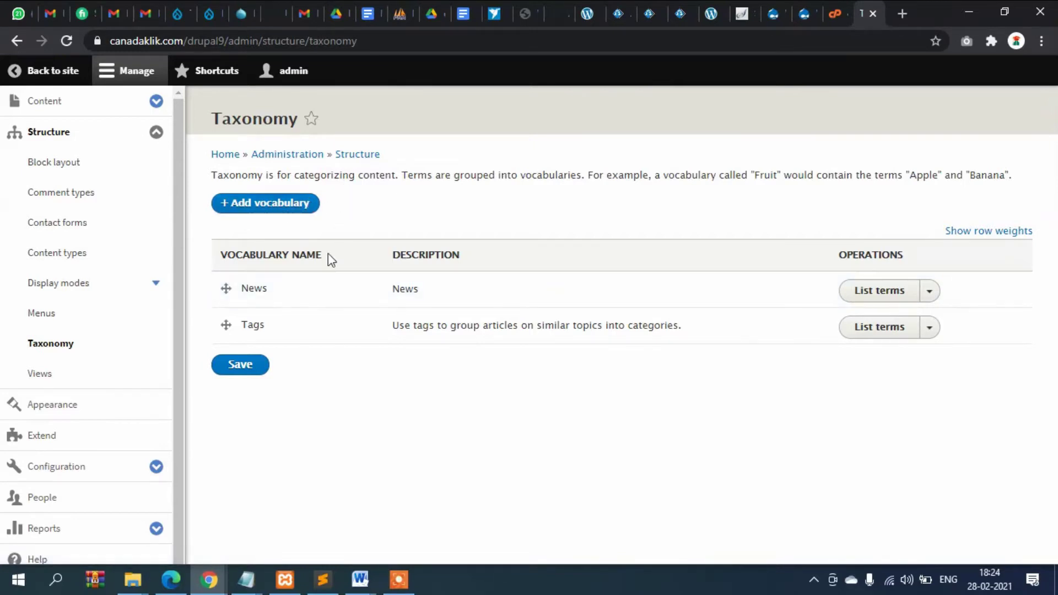
left_click_drag(392, 288, 423, 289)
left_click(429, 291)
- Start a new term in the News vocabulary named Local News, with the description "this is local news category"
left_click(928, 296)
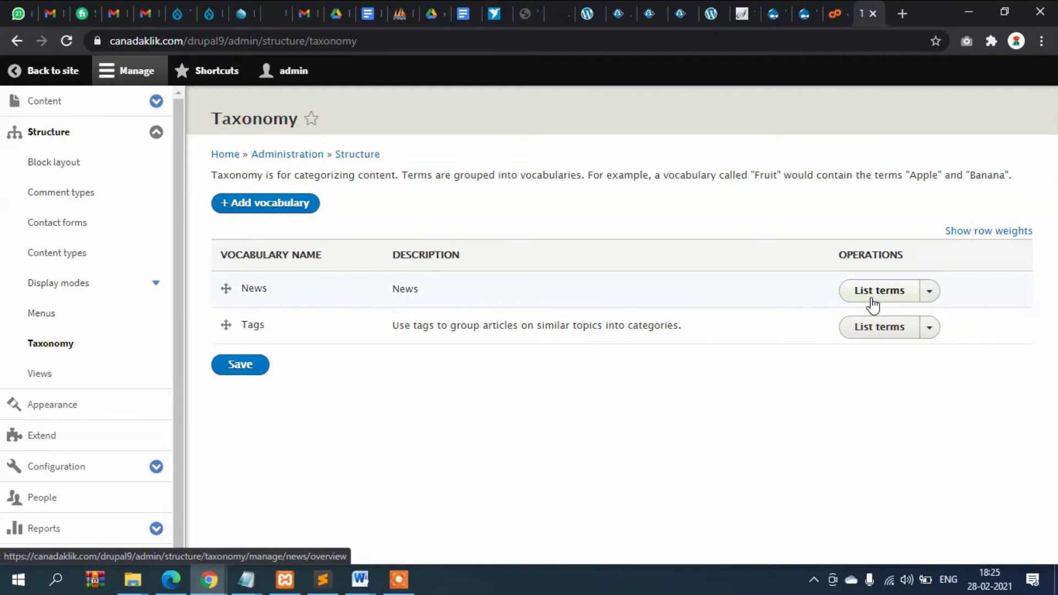
left_click(928, 297)
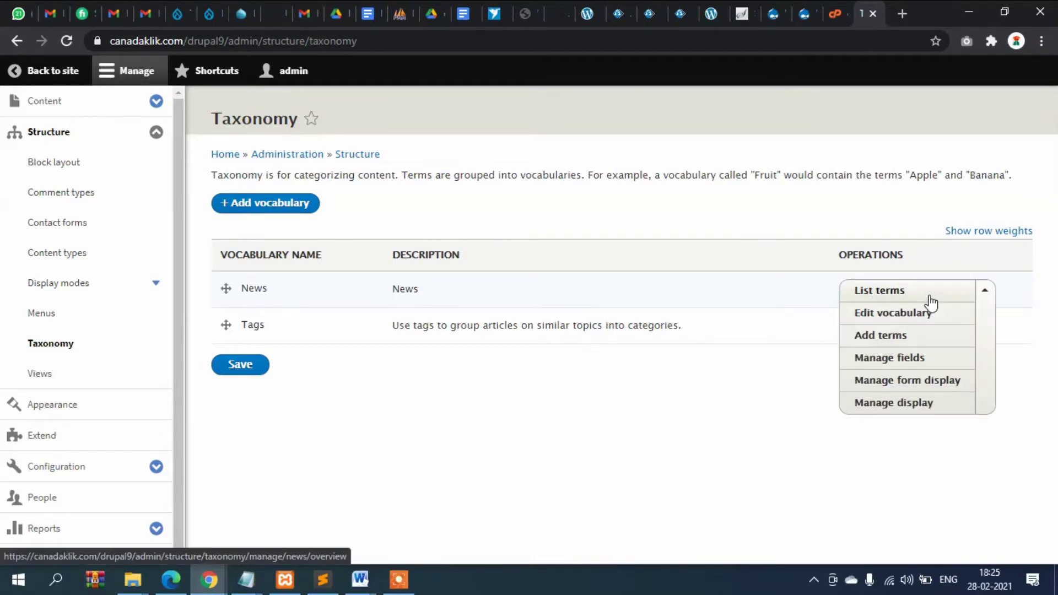
left_click(877, 338)
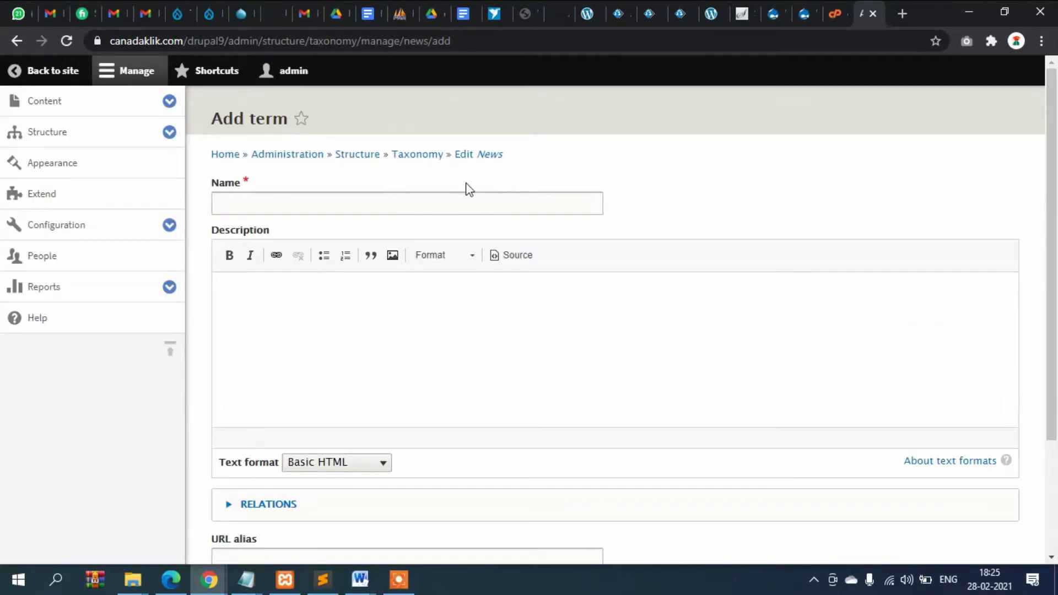
left_click(303, 204)
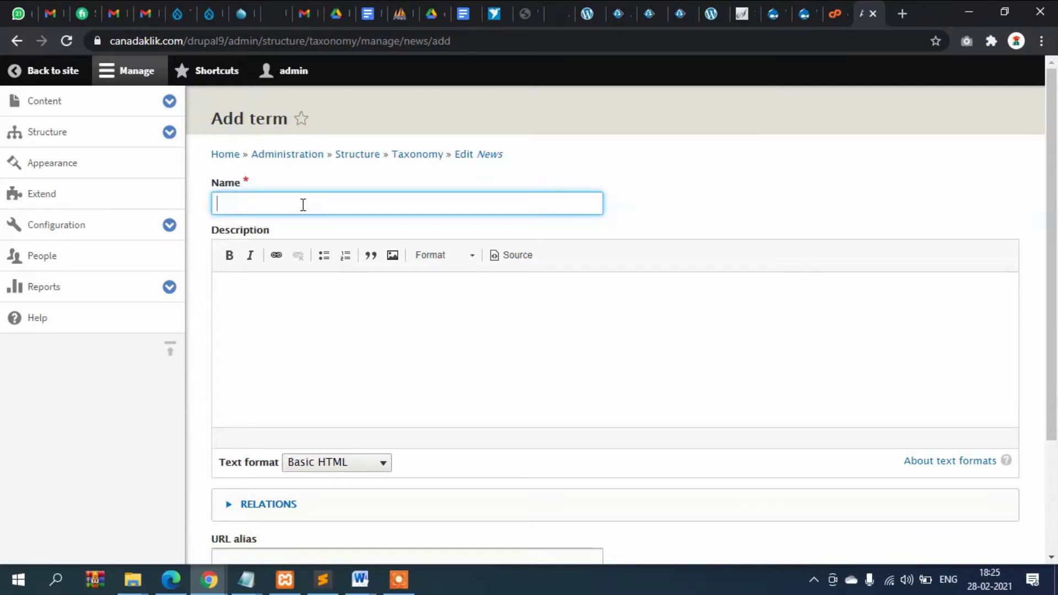
type("Local News")
left_click(316, 291)
type("this is local news categoryn")
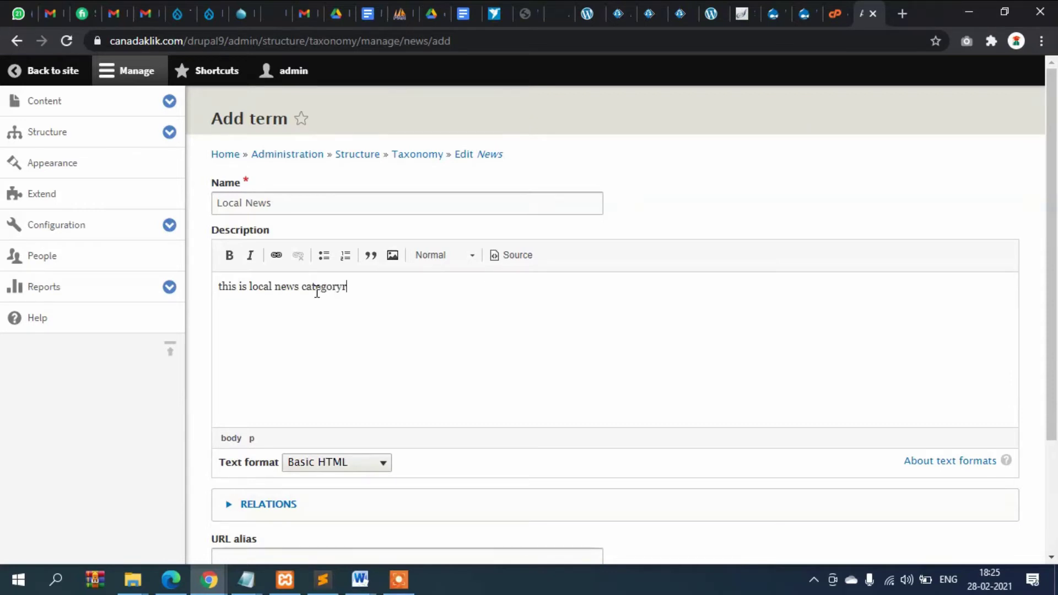
- Give the Local News term the URL alias /local-news and save the term
scroll(489, 309, "down", 3)
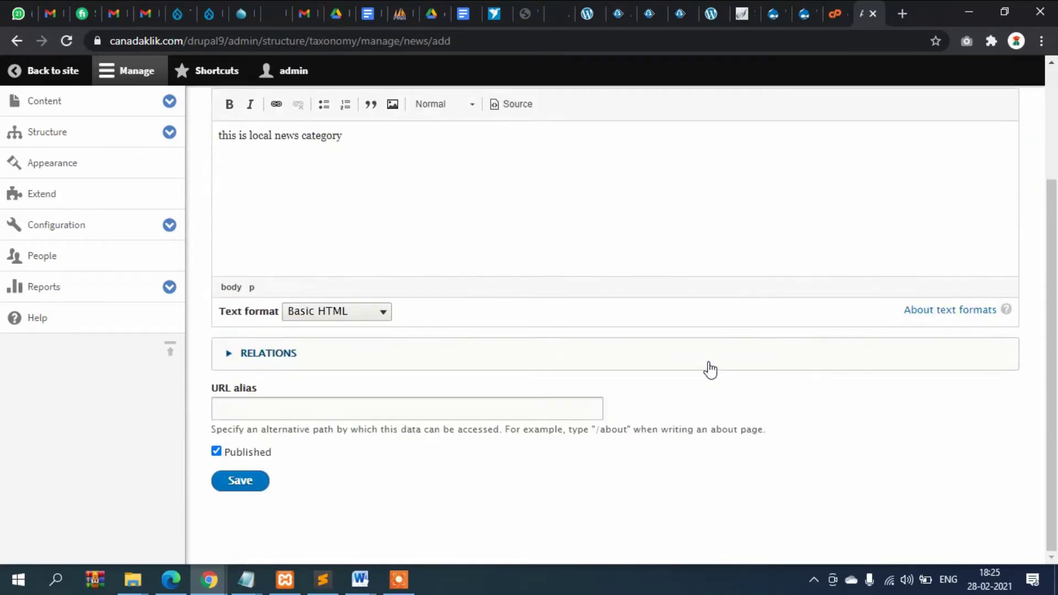
left_click(280, 403)
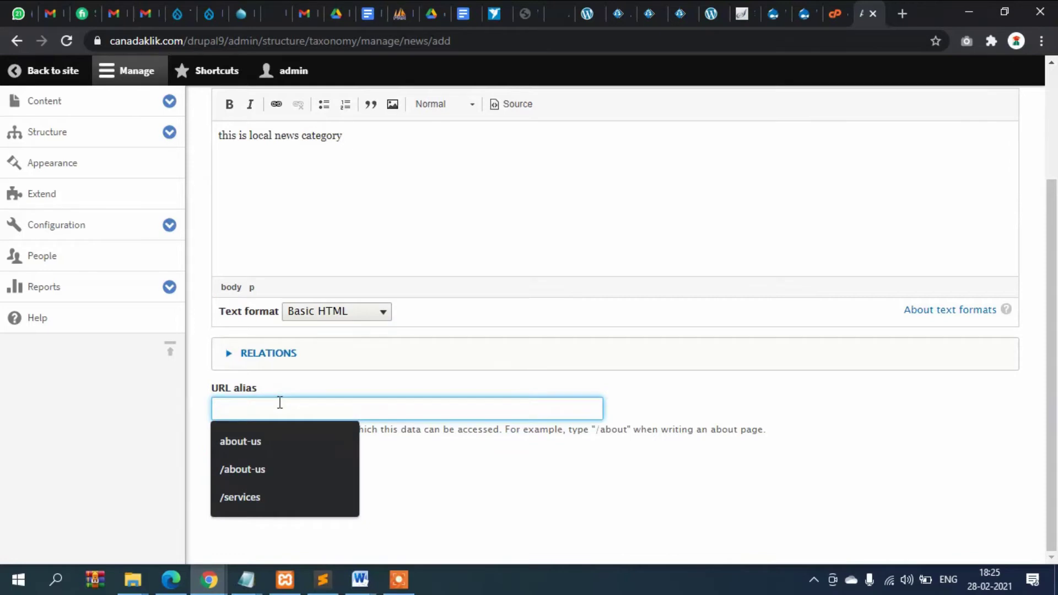
key("Escape")
type("/l")
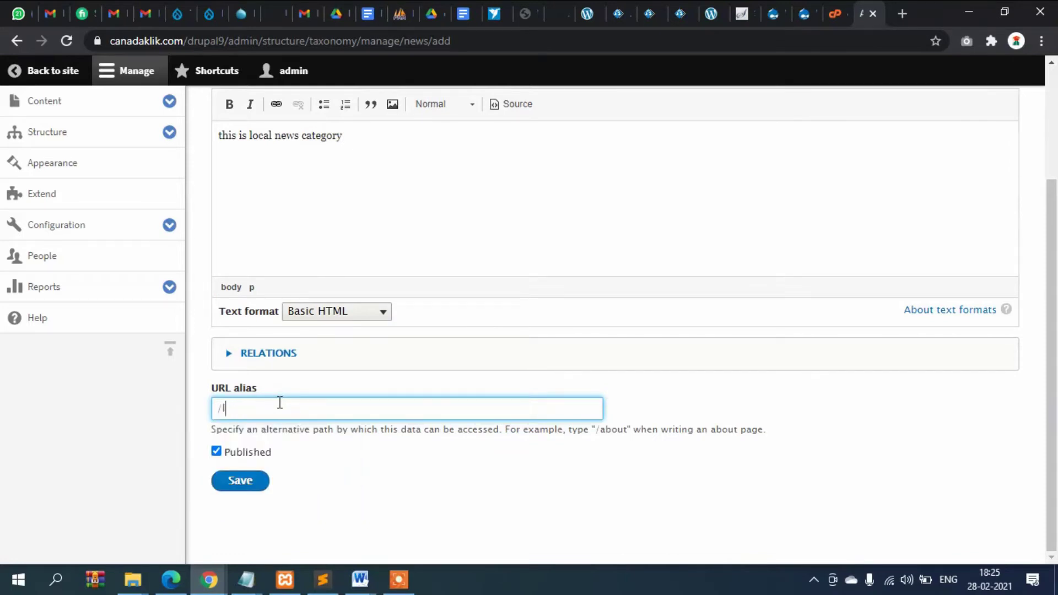
type("ocal-news")
left_click(240, 485)
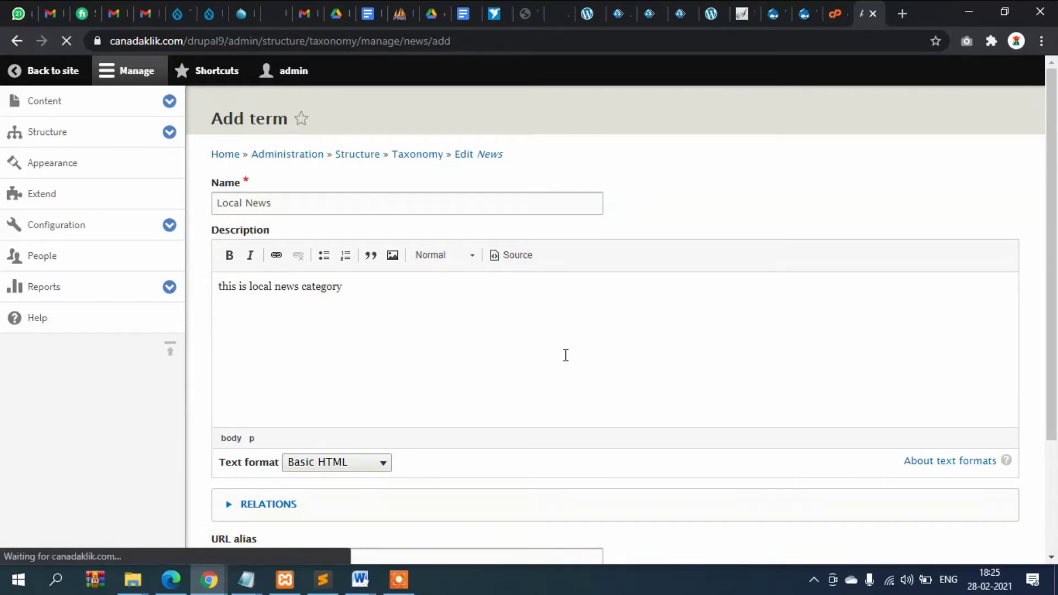
- Name the next News term Sports News and enter "Spots News" as its description
left_click(303, 248)
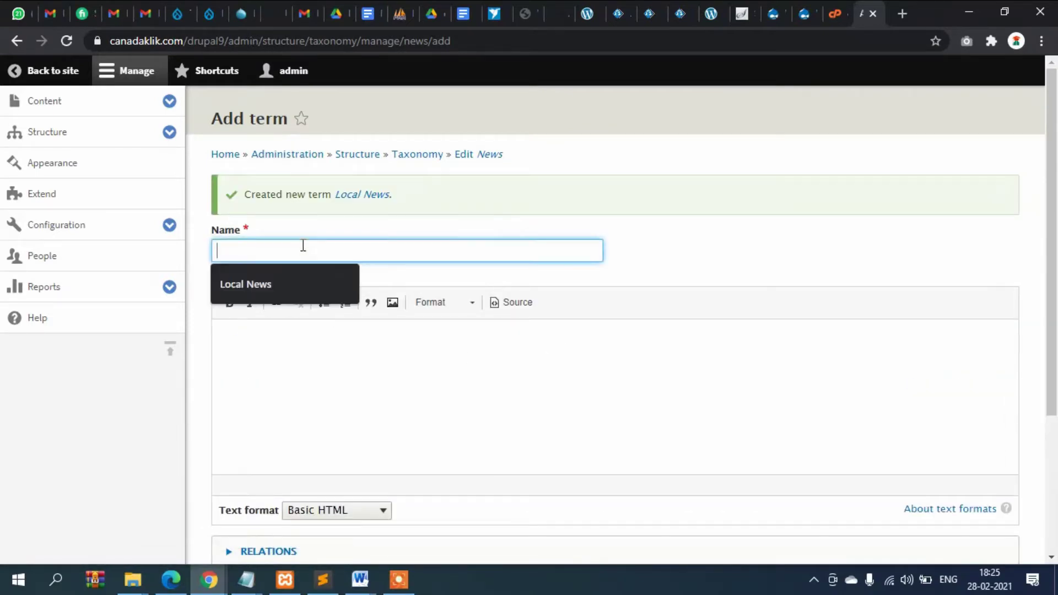
type("Spo")
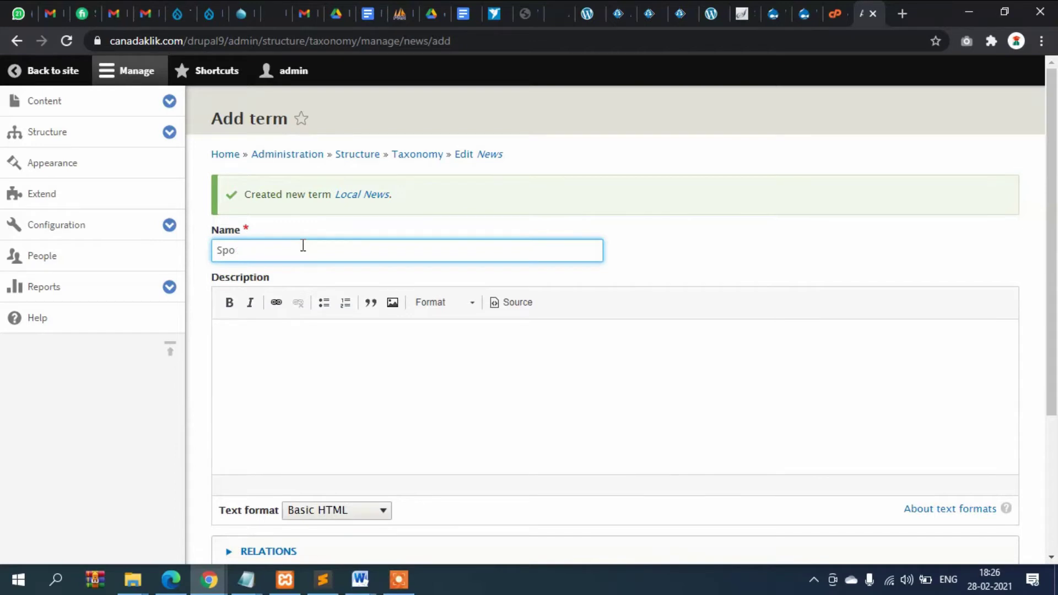
type("rts News")
left_click(305, 368)
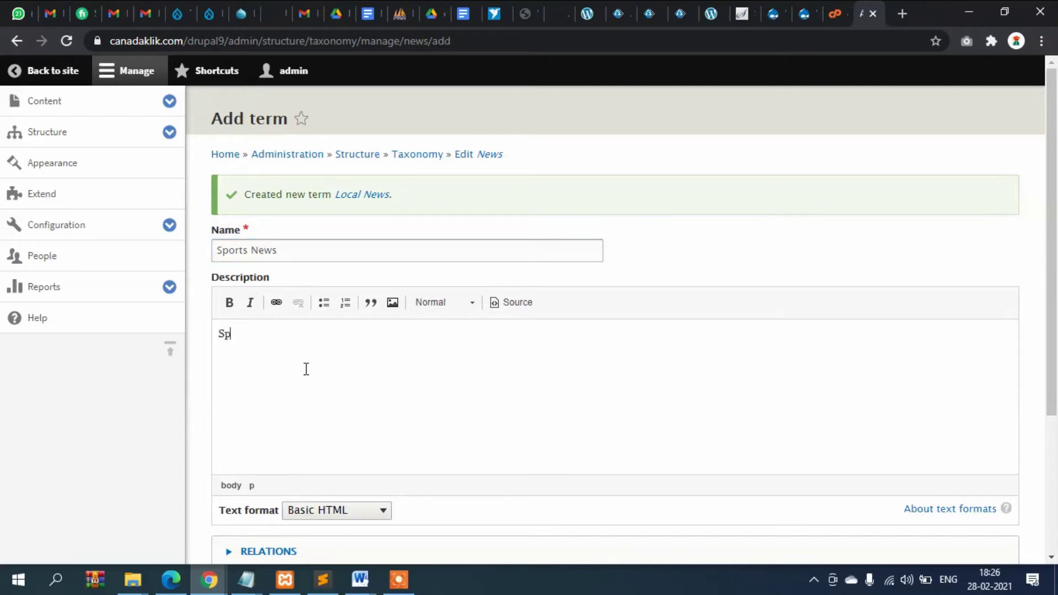
type("Spots News")
- Enter sports-news as the Sports News term's URL alias and try to save the term
scroll(432, 358, "down", 3)
left_click(293, 409)
type("sports")
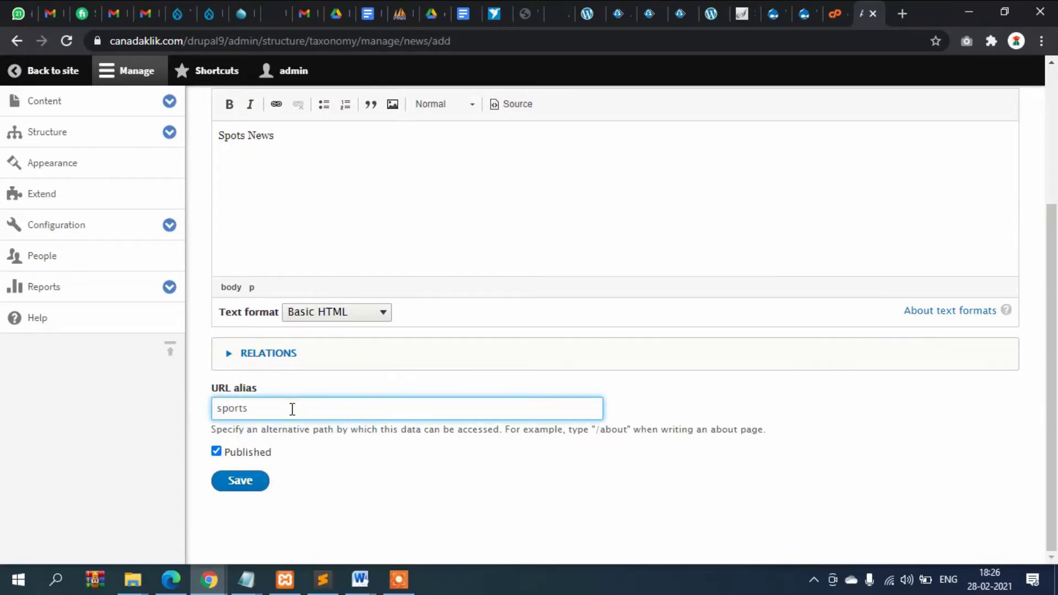
type("_ne")
key("BackSpace")
key("BackSpace")
key("BackSpace")
type("-news")
left_click(246, 481)
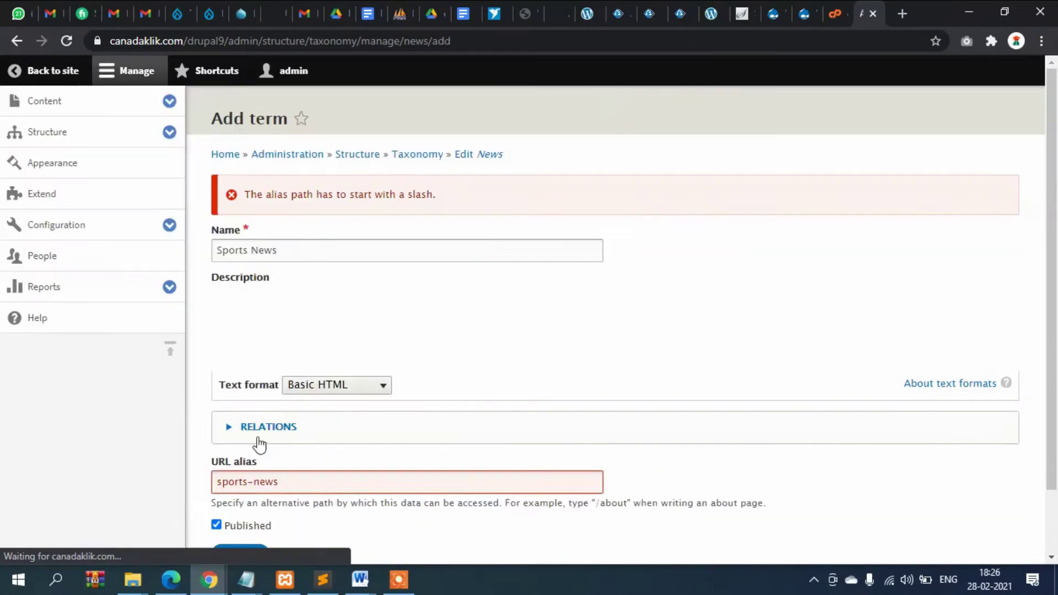
- Correct the Sports News term's URL alias to /sports-news and save the term
scroll(456, 270, "down", 4)
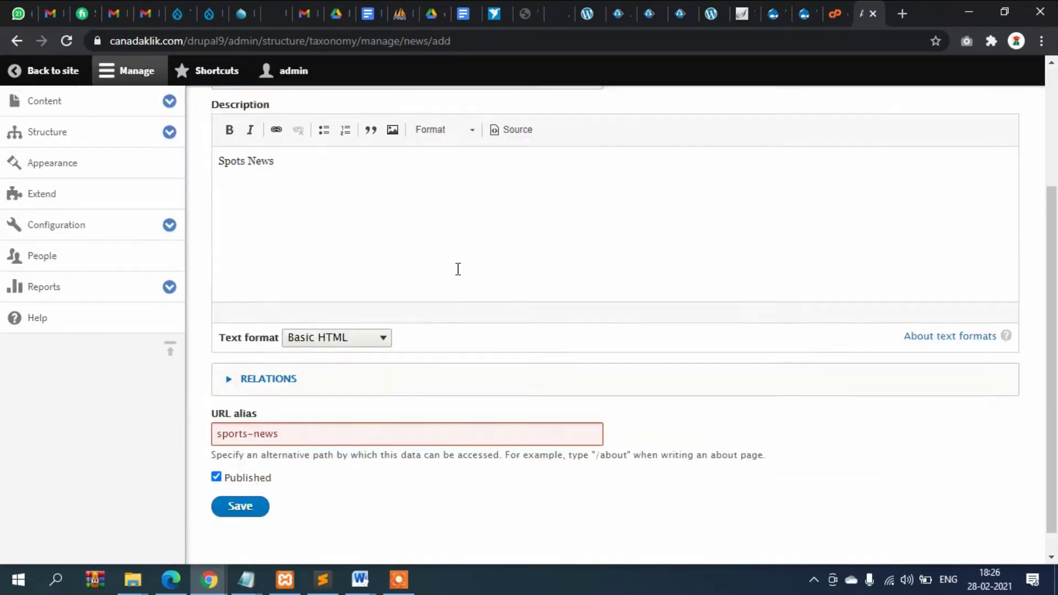
left_click(223, 412)
type("/")
left_click(227, 486)
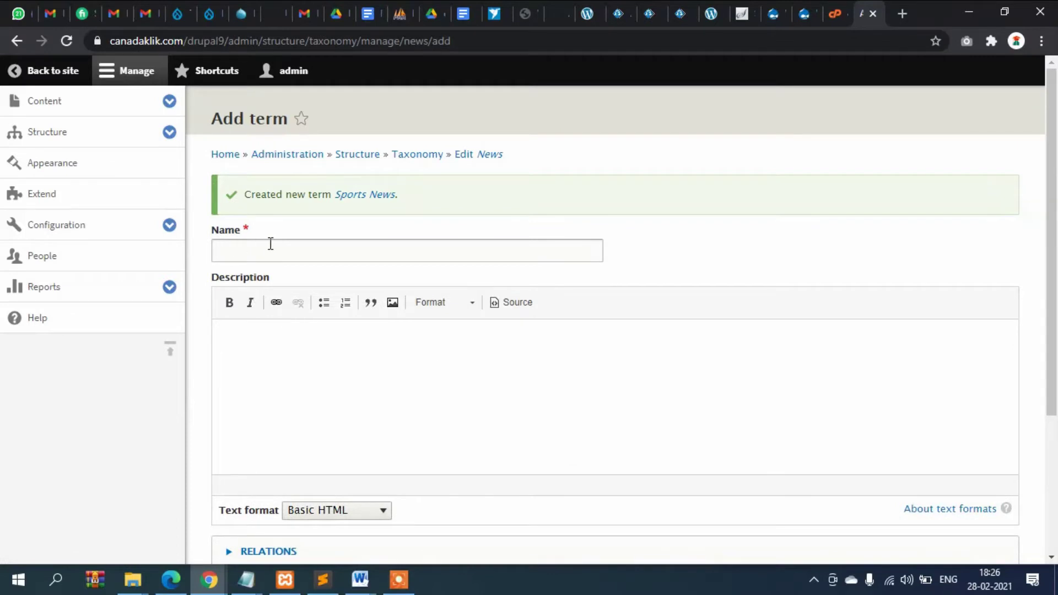
- Name the next News term International News and copy that name into its description
left_click(269, 245)
type("In")
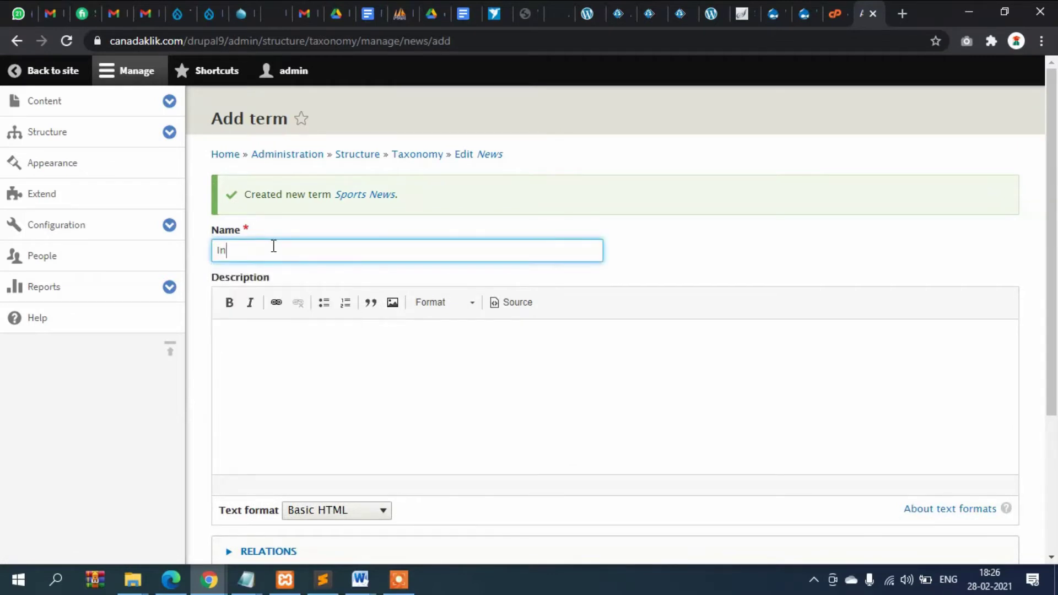
type("ternational News")
key("ctrl+a")
key("ctrl+c")
left_click(323, 371)
key("ctrl+v")
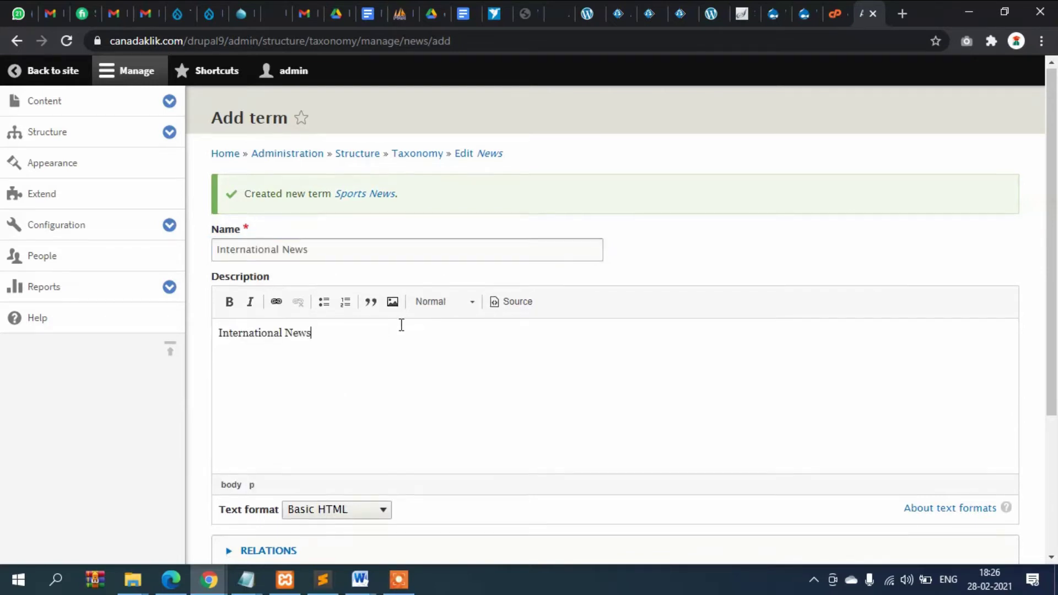
- Set the International News term's URL alias to /international-news and save the term
scroll(404, 330, "down", 3)
left_click(253, 416)
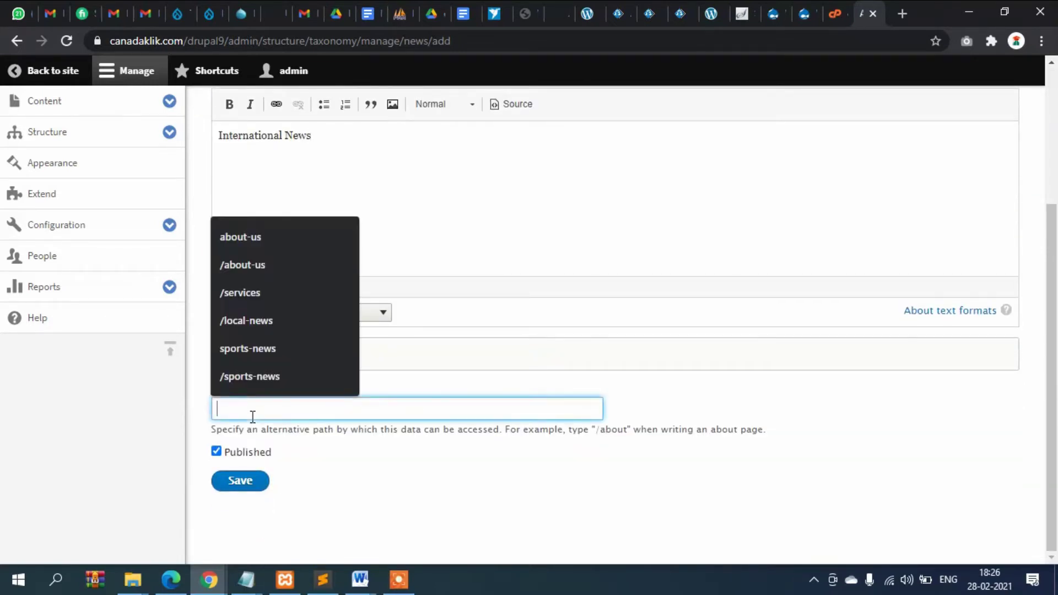
type("/")
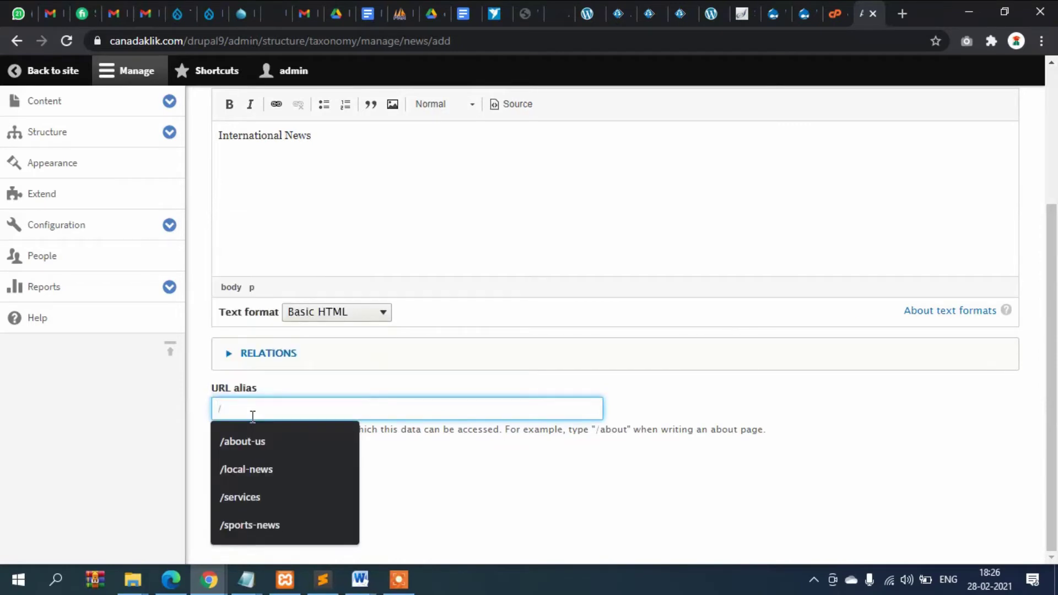
type("international-news")
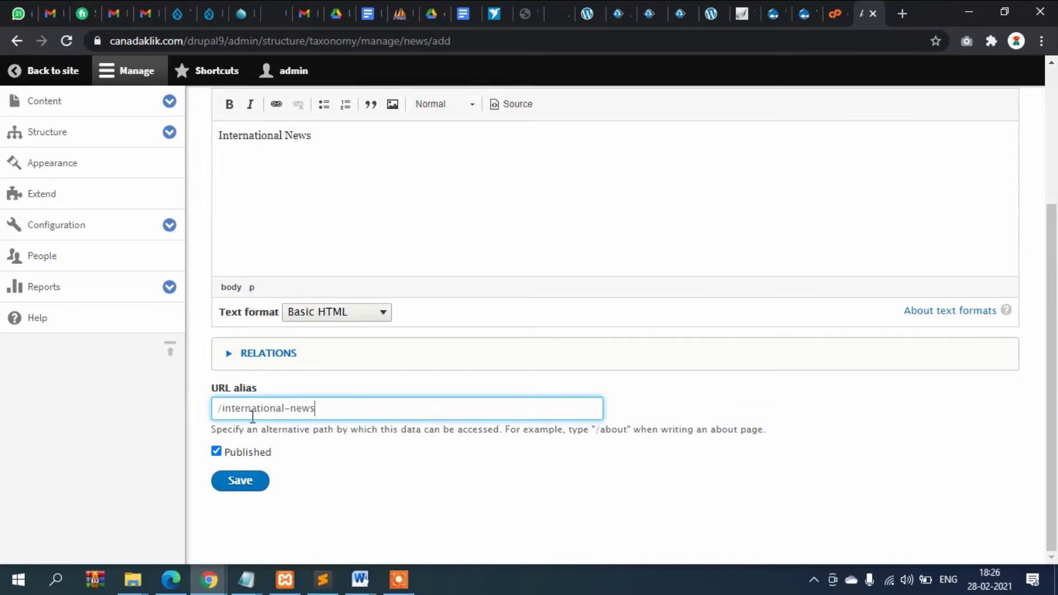
left_click(244, 484)
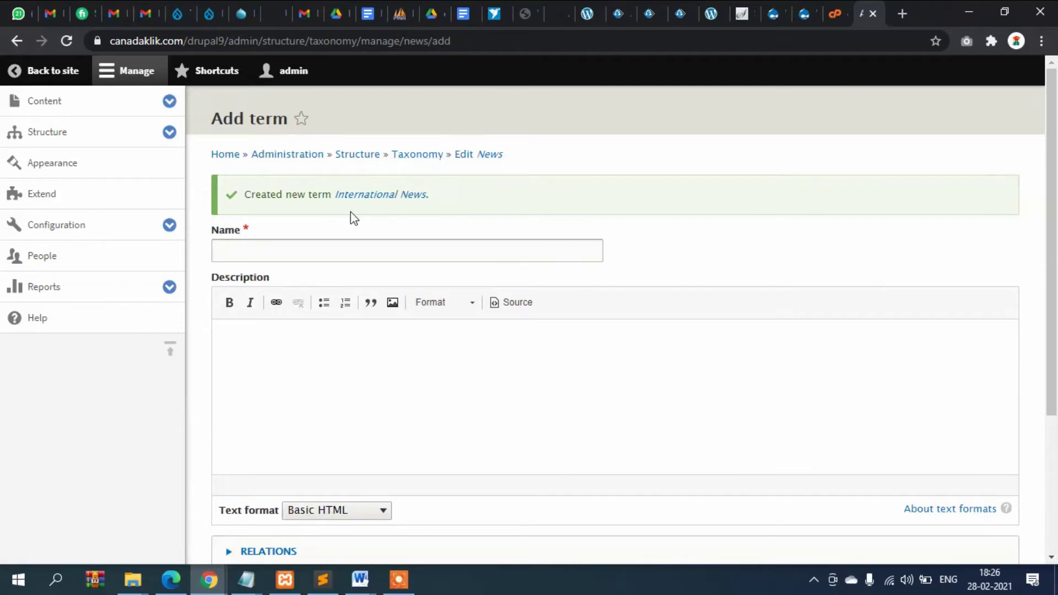
- Go back to the taxonomy overview and list the terms of the News vocabulary
left_click(425, 160)
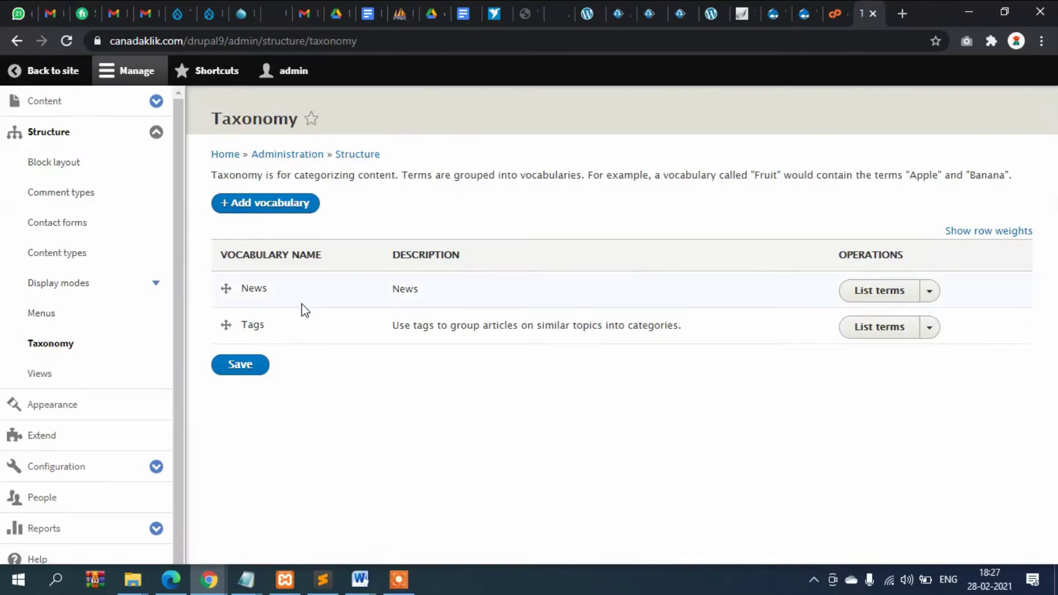
left_click(858, 297)
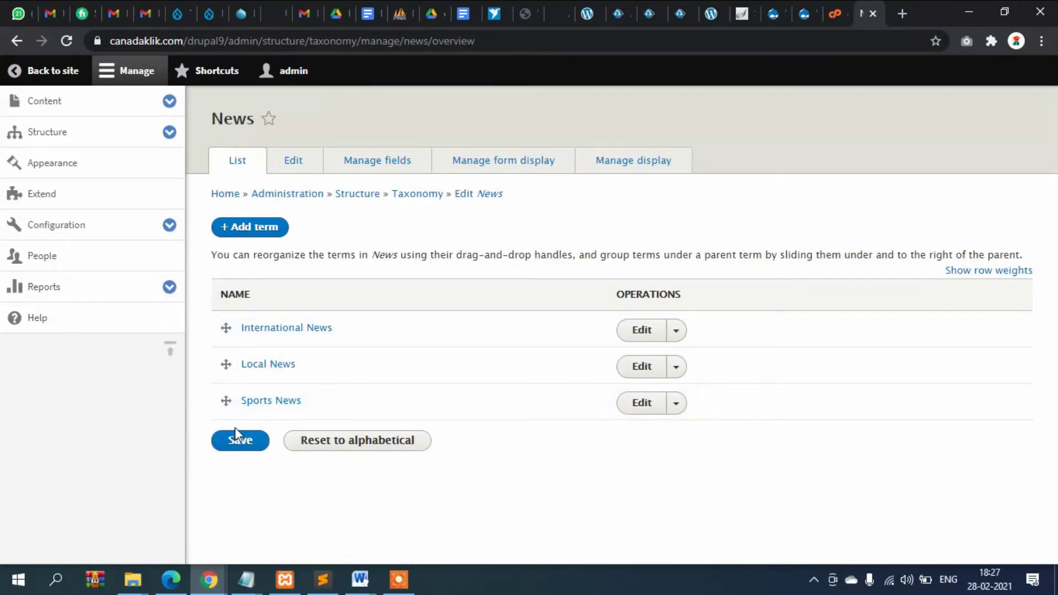
- Move the Local News term above International News in the News vocabulary and save the term order
left_click_drag(225, 364, 223, 340)
scroll(308, 385, "down", 1)
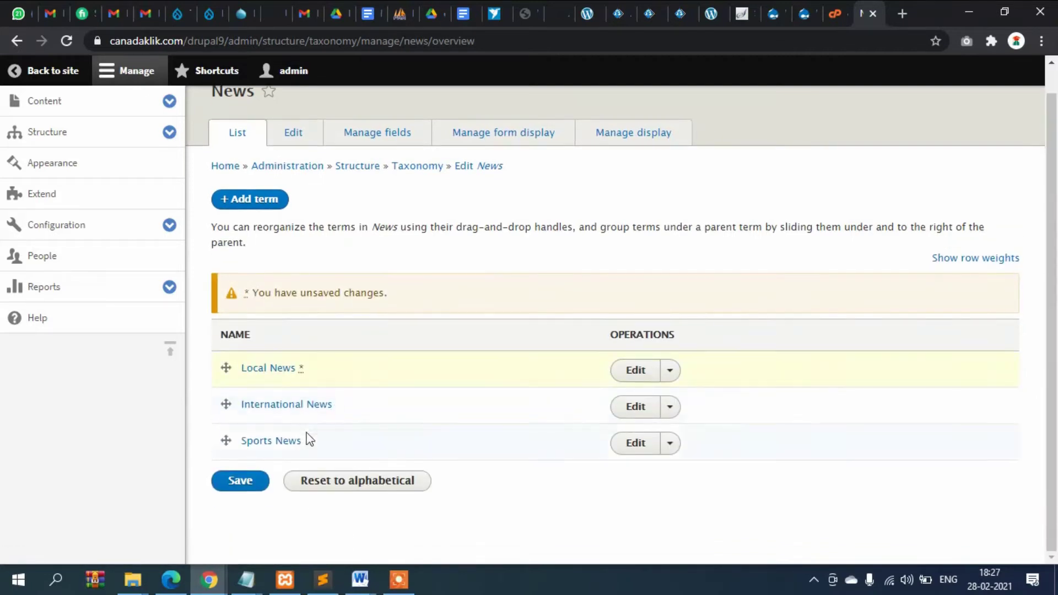
left_click(236, 485)
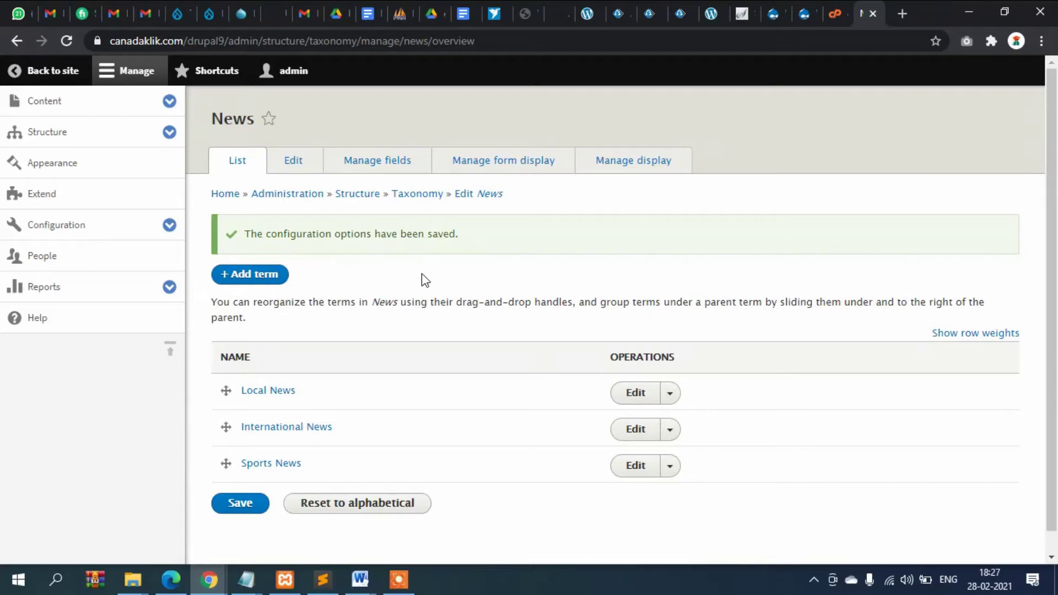
- Start a new Article from the site's content list and look over its form fields
left_click(39, 110)
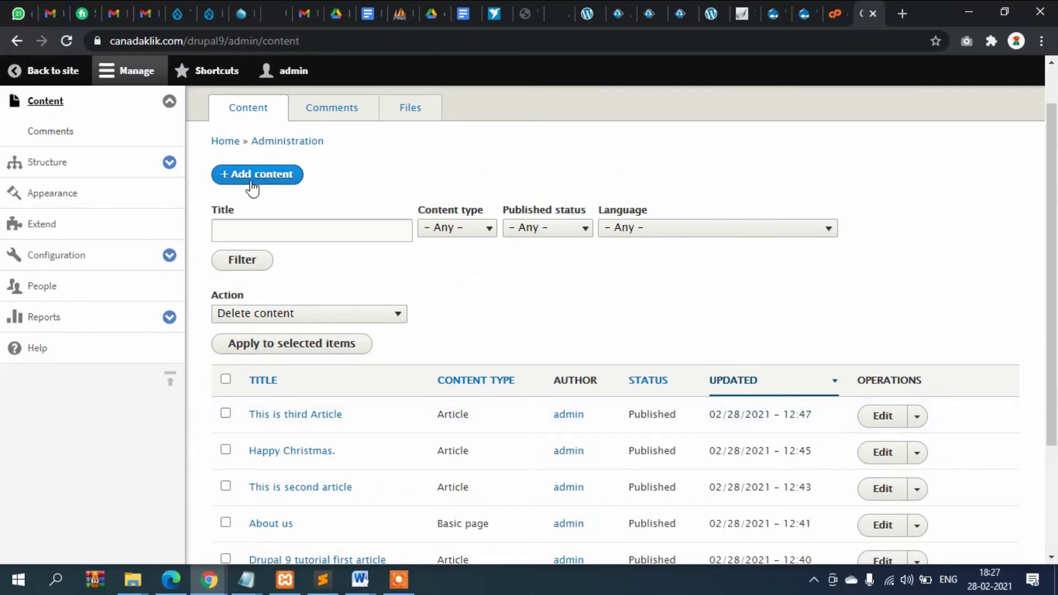
left_click(255, 180)
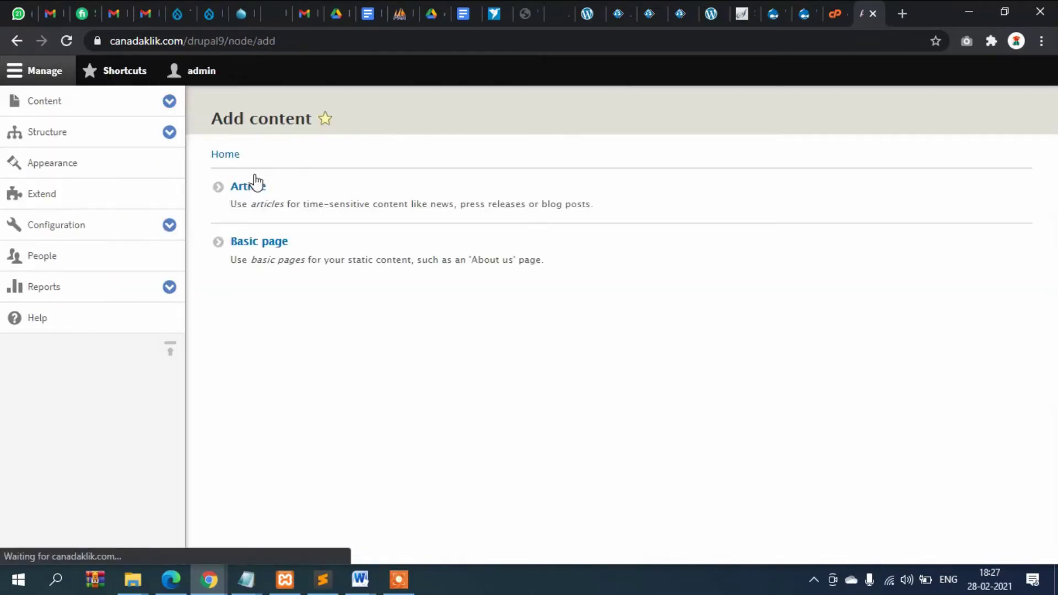
left_click(248, 190)
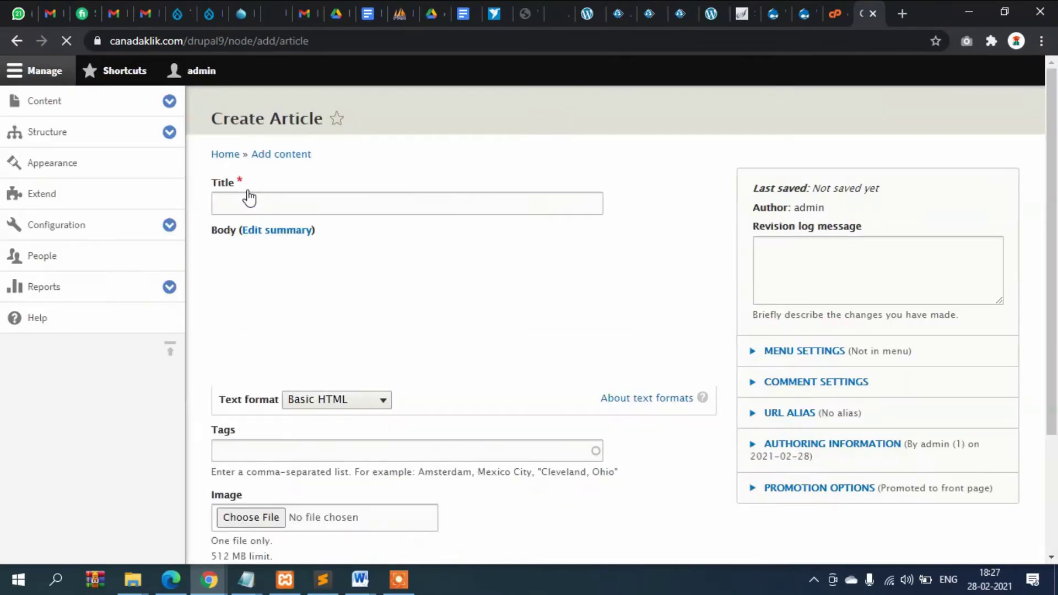
scroll(417, 286, "down", 3)
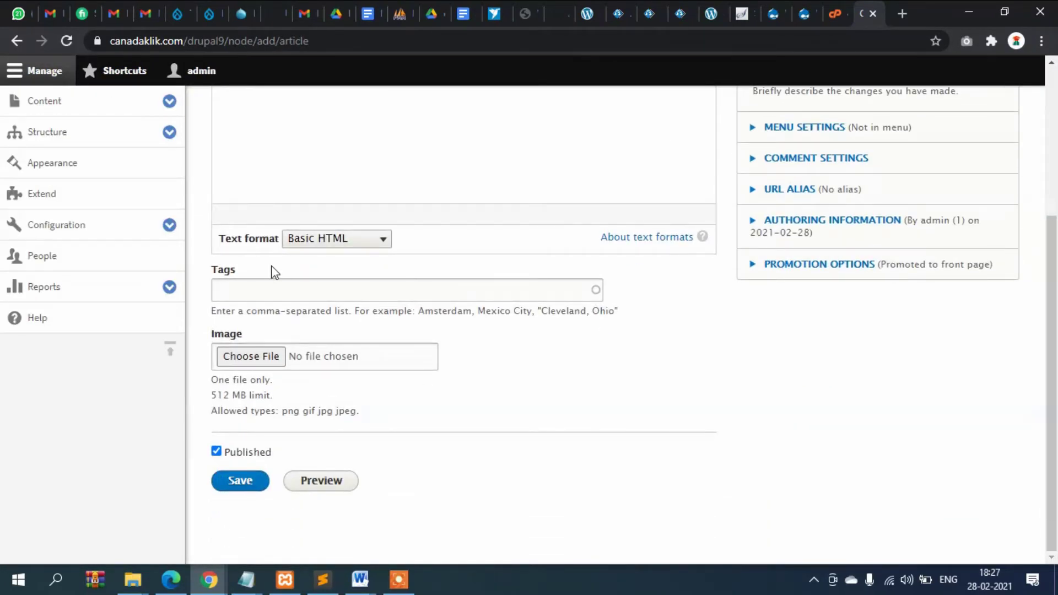
scroll(281, 275, "up", 3)
scroll(270, 240, "down", 3)
scroll(222, 278, "up", 5)
- Title the article "This is local news from Kolkata" and fill the body with that sentence twice
left_click(275, 209)
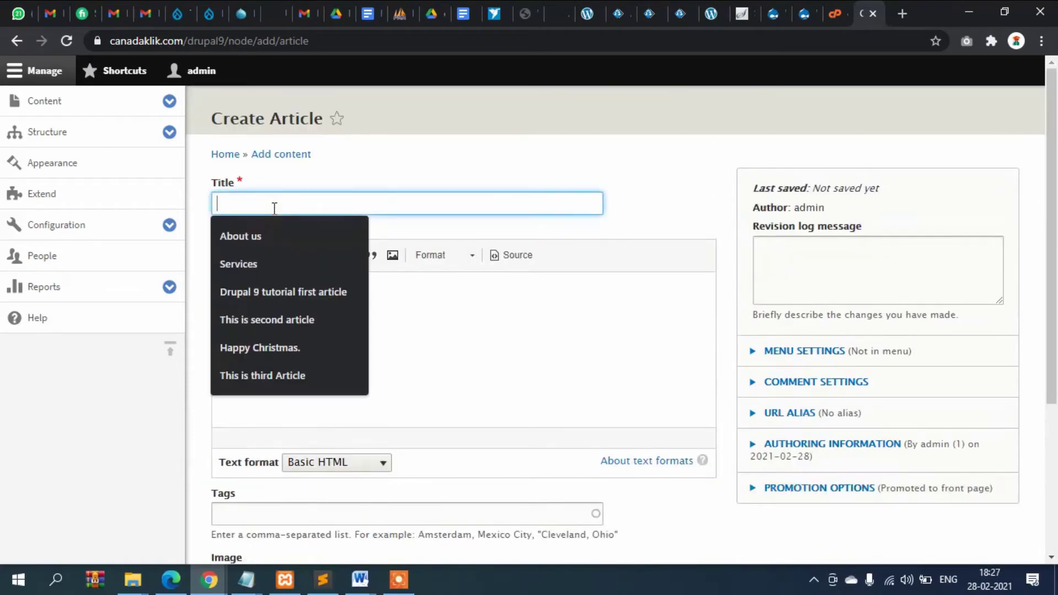
type("This is local news from Kolkata")
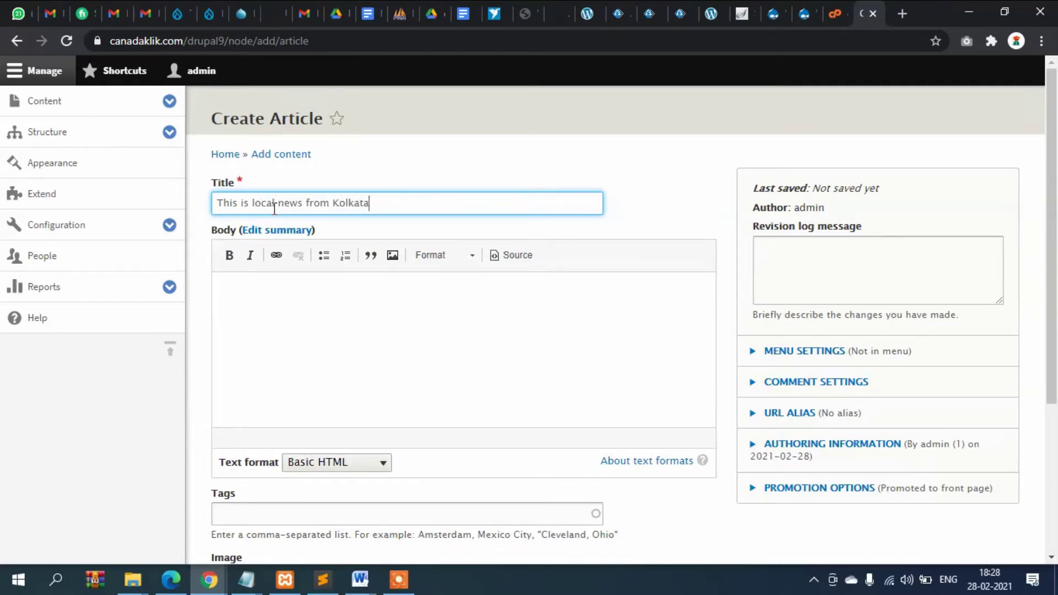
key("ctrl+a")
key("ctrl+c")
left_click(338, 281)
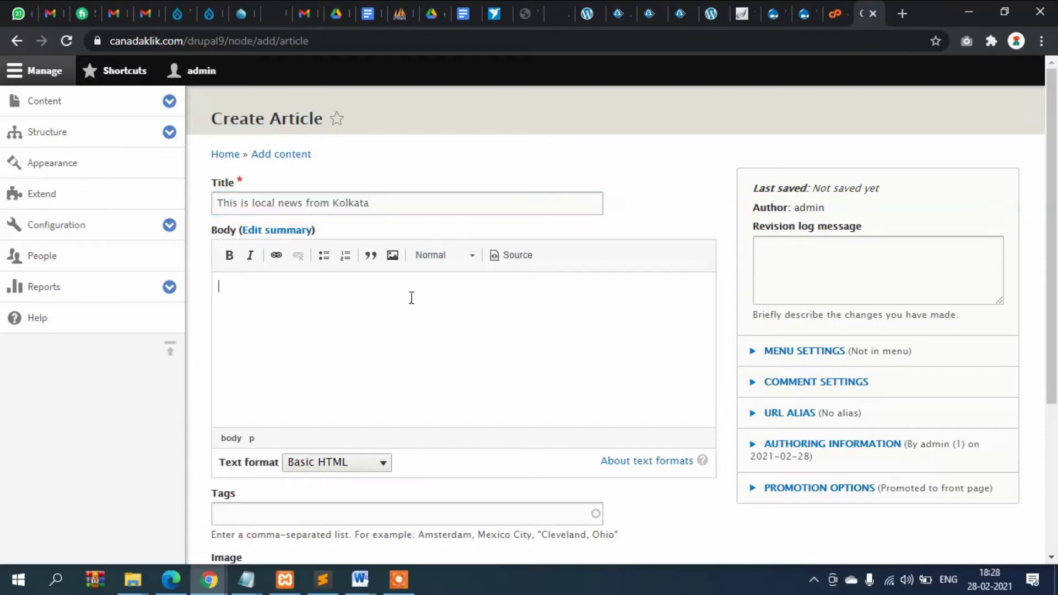
key("ctrl+v")
key("ctrl+v")
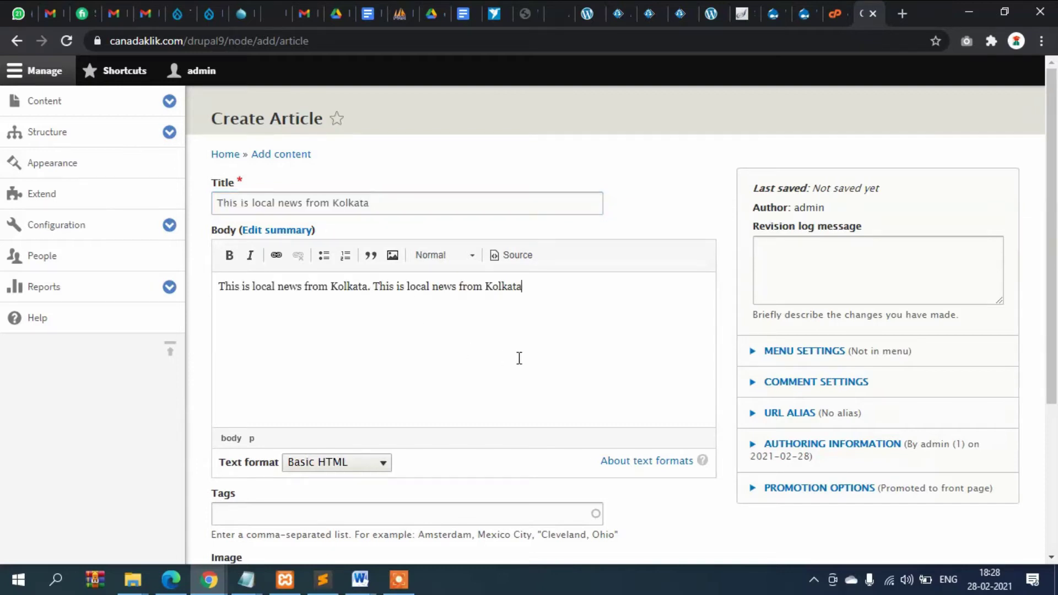
- Check the rest of the article form, leaving tags and image empty, and save the article as published
scroll(498, 358, "down", 4)
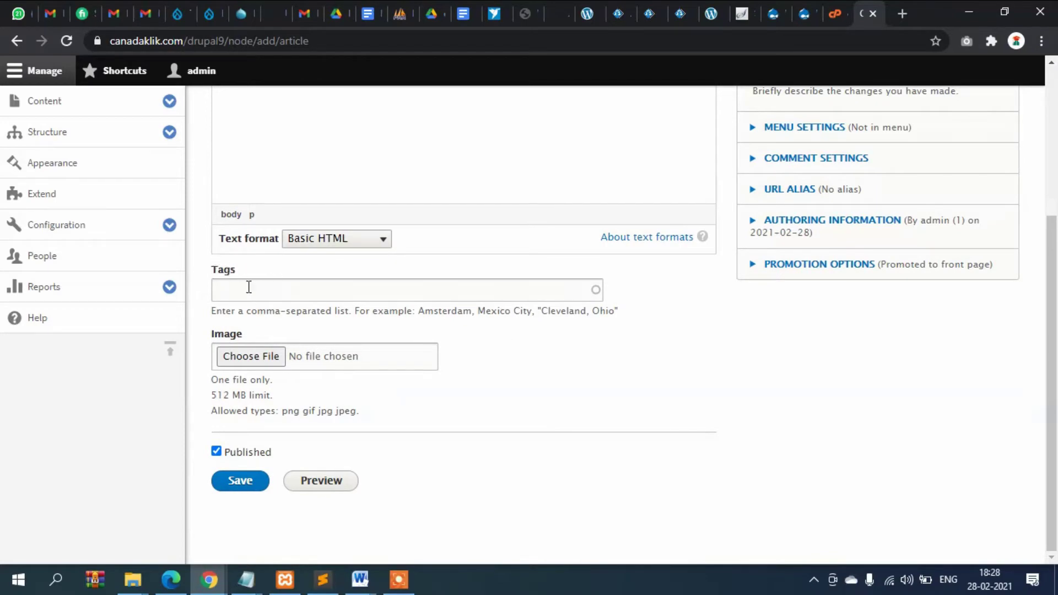
scroll(373, 283, "up", 4)
left_click(390, 299)
scroll(575, 294, "down", 4)
scroll(282, 287, "up", 4)
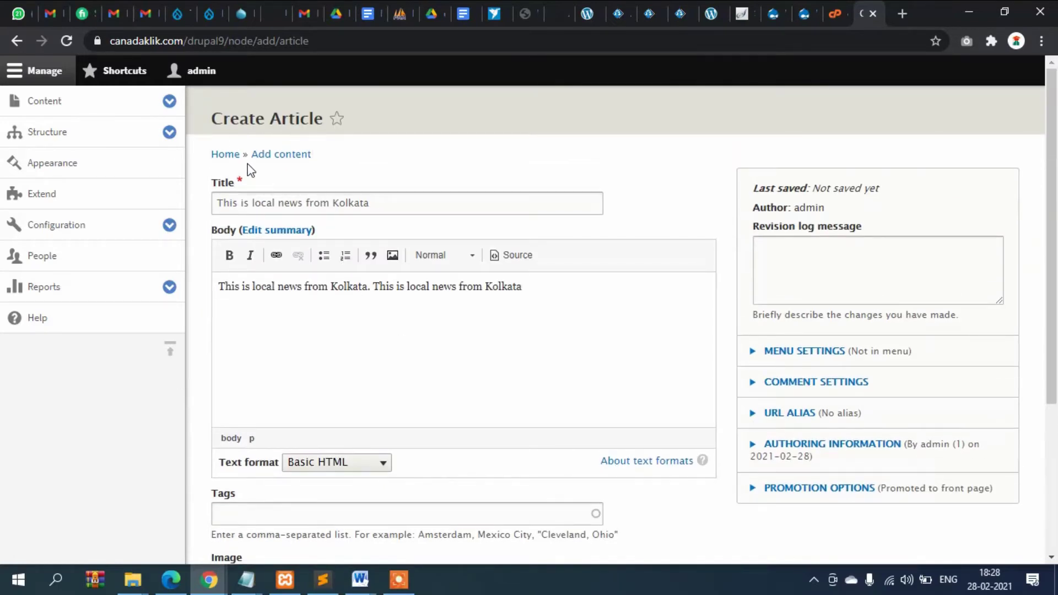
scroll(314, 273, "down", 3)
scroll(277, 227, "down", 1)
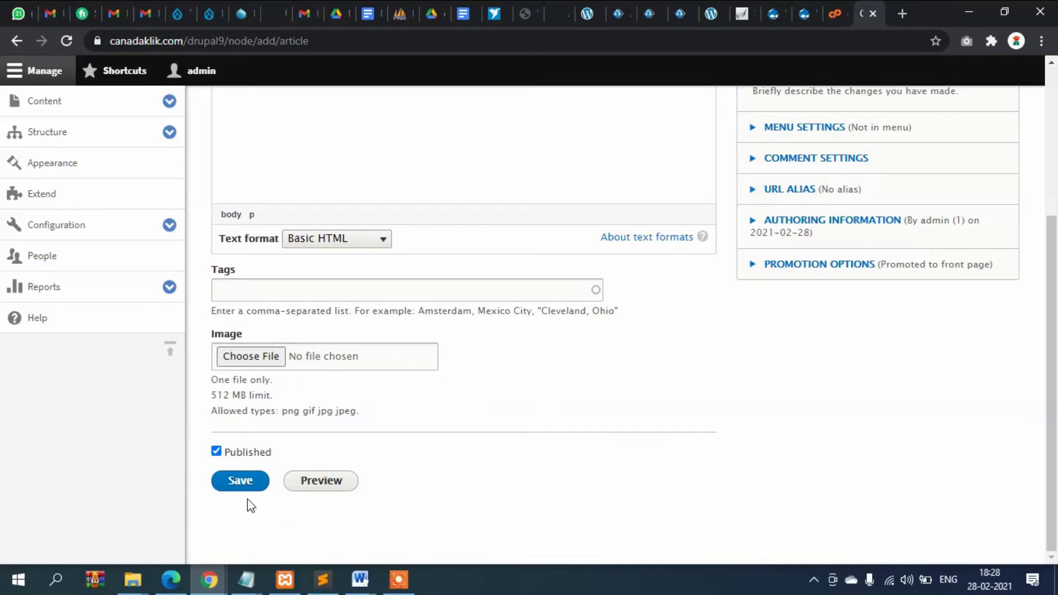
left_click(241, 482)
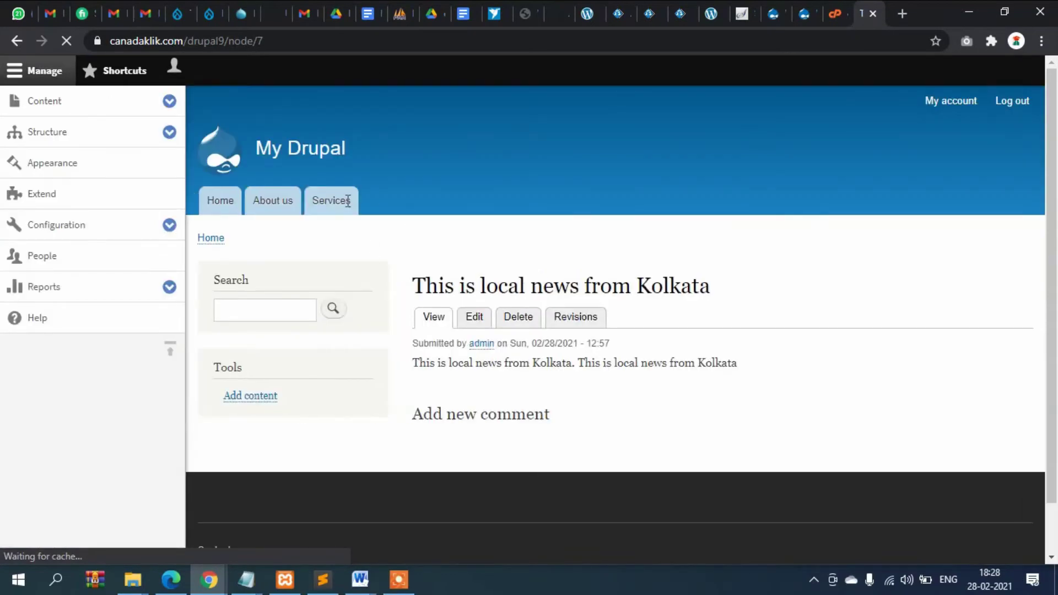
- Open the field management page of the Article content type from the site structure
left_click(47, 133)
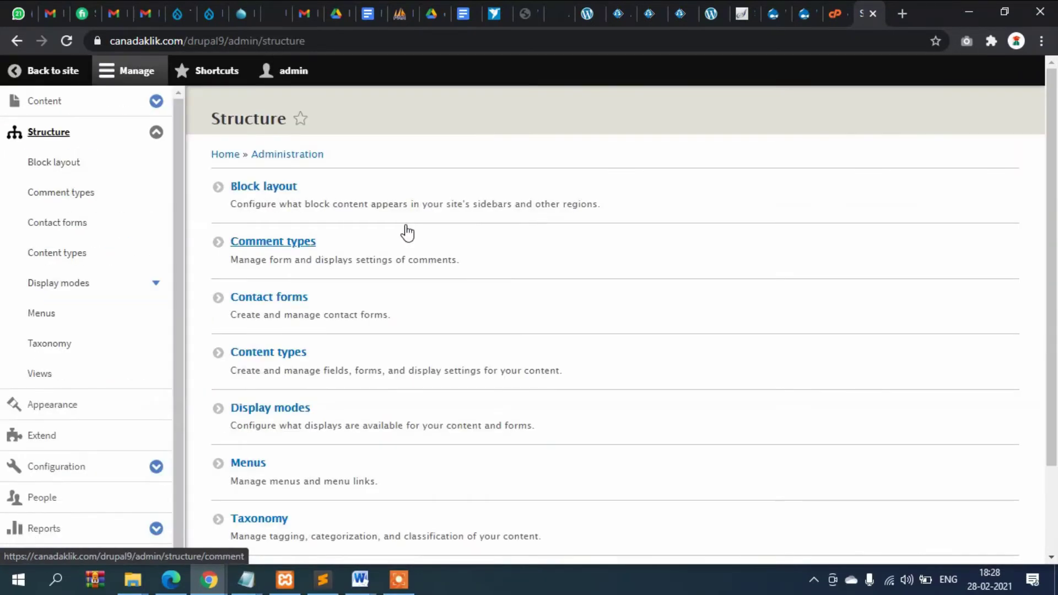
scroll(340, 273, "down", 1)
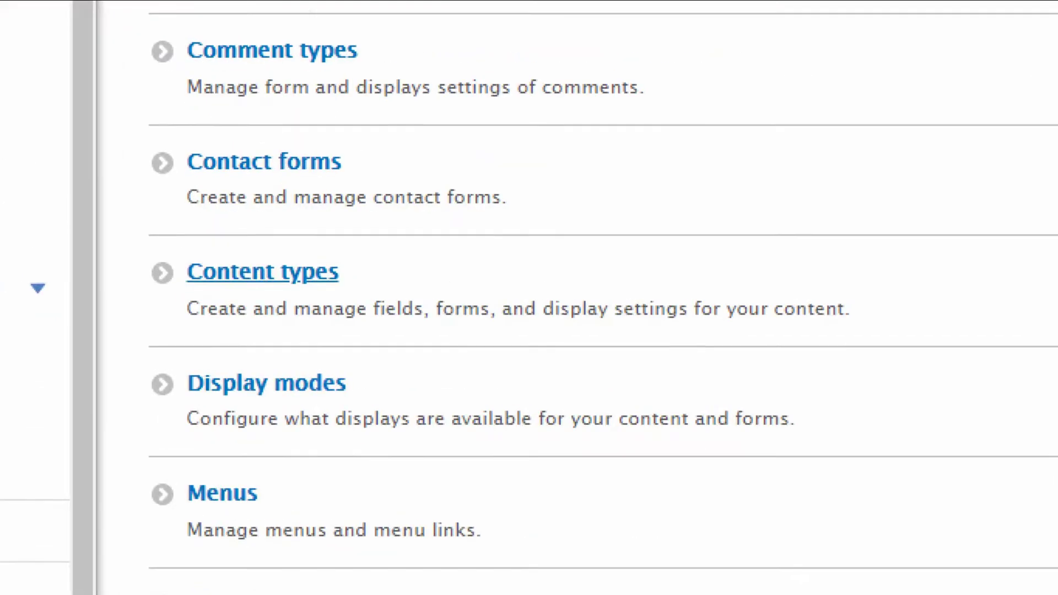
mouse_move(328, 274)
left_mouse_down()
mouse_move(400, 271)
mouse_move(518, 229)
left_mouse_up()
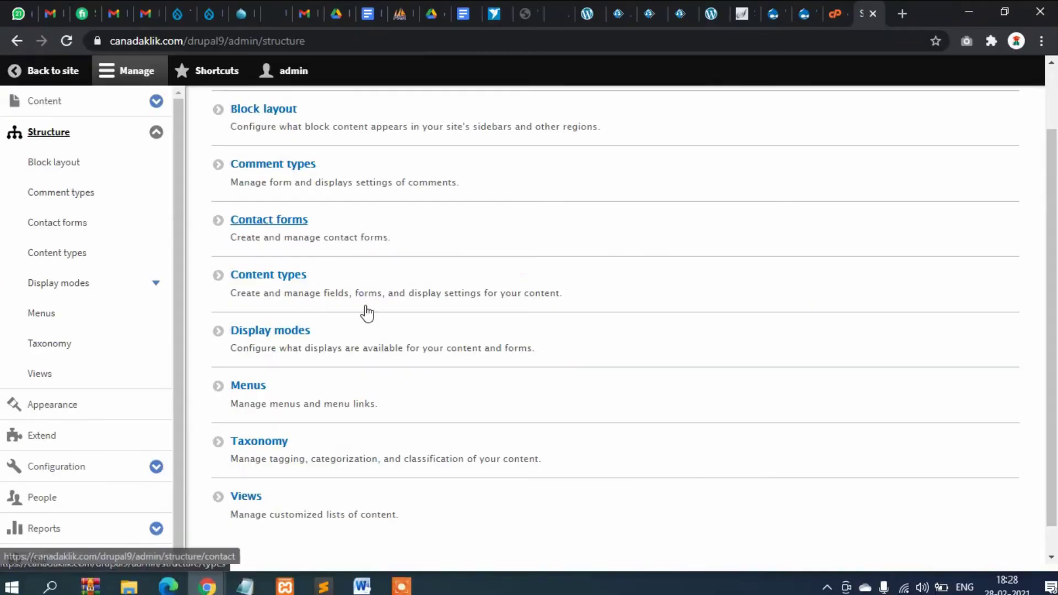
left_click(284, 271)
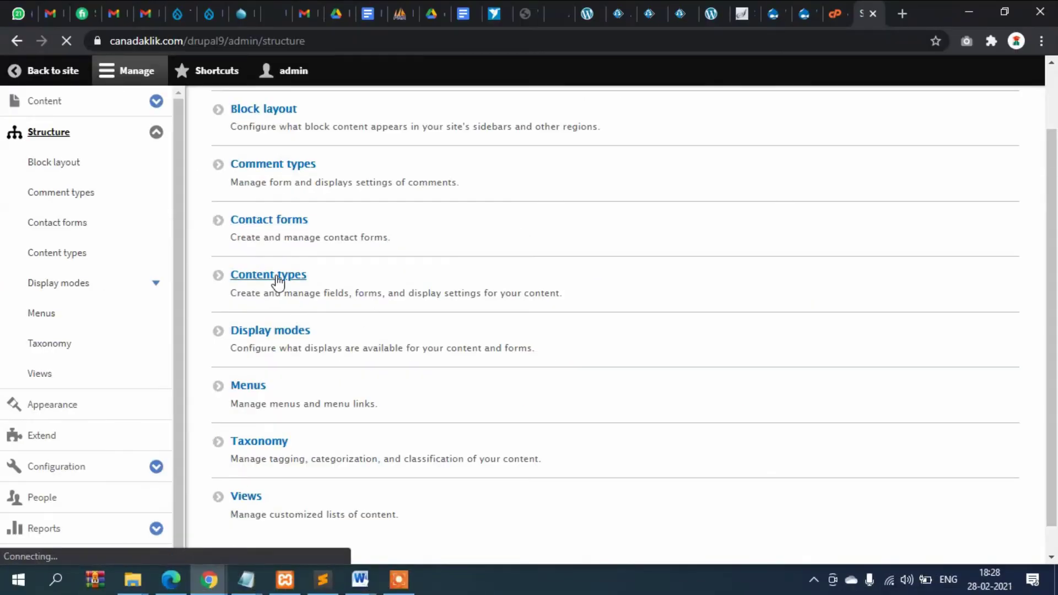
double_click(223, 261)
left_click(965, 267)
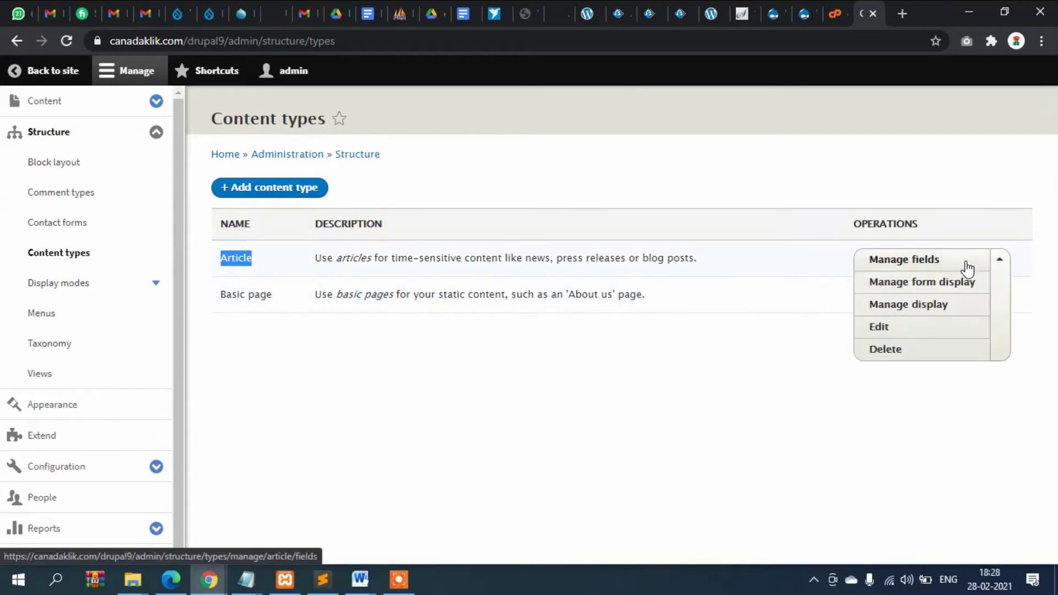
left_click(890, 262)
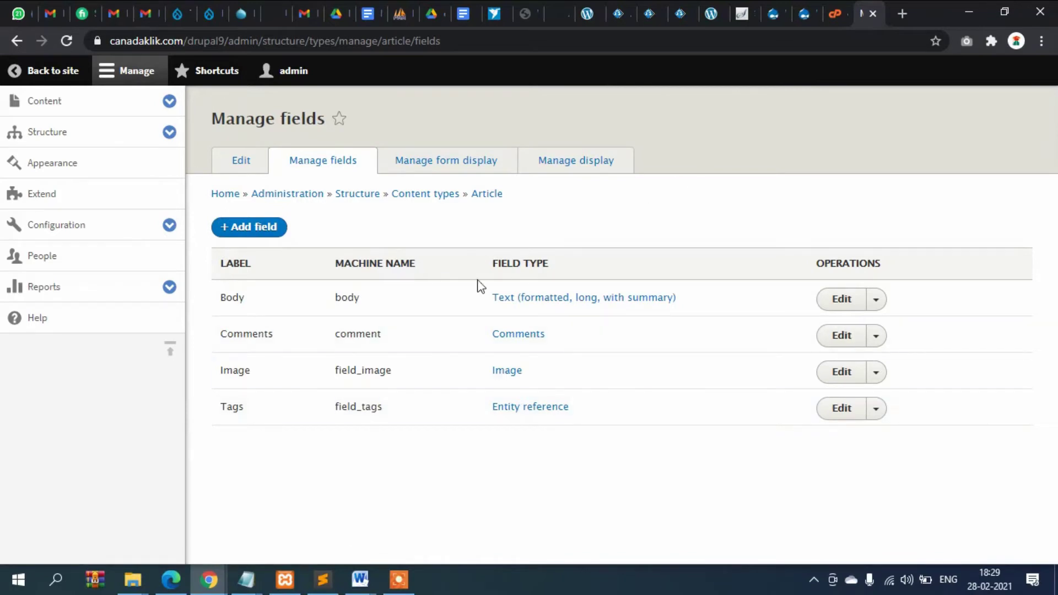
- Open the site's content list in a new browser tab and start a blank Article there
right_click(46, 102)
left_click(86, 115)
left_click(874, 2)
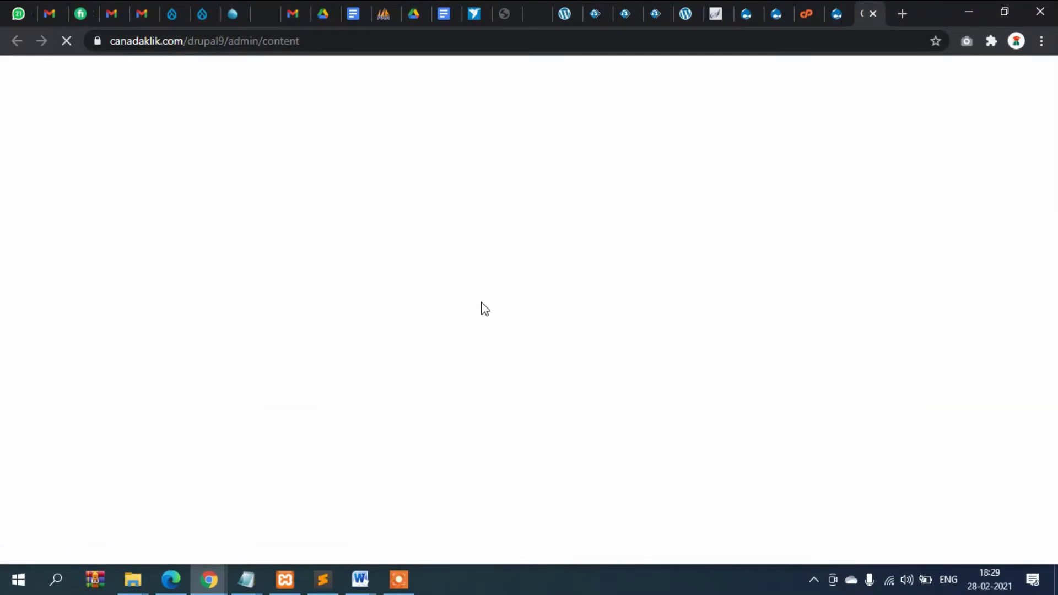
scroll(488, 289, "down", 4)
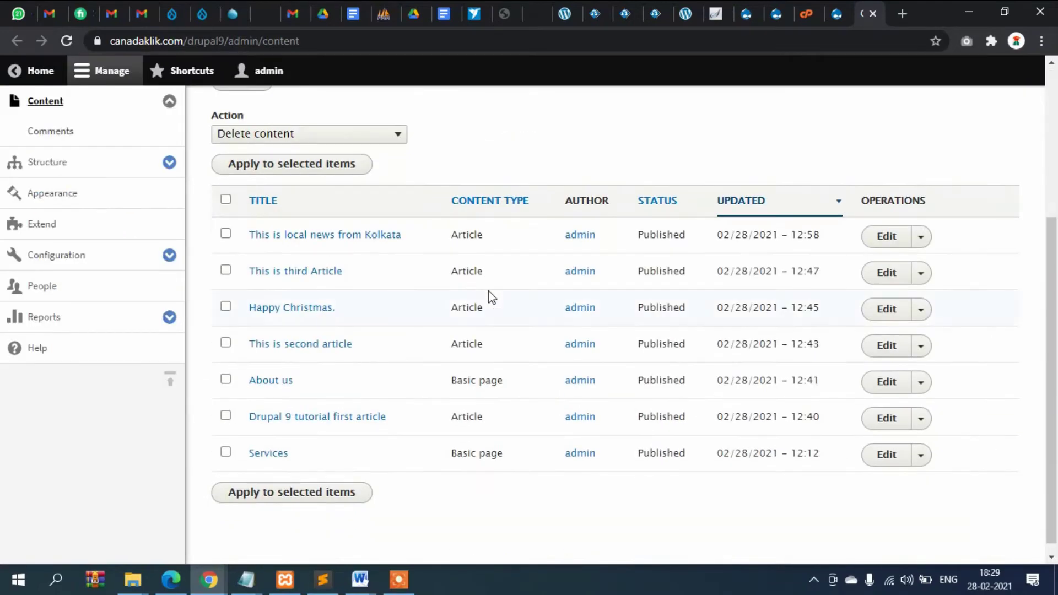
scroll(488, 289, "up", 4)
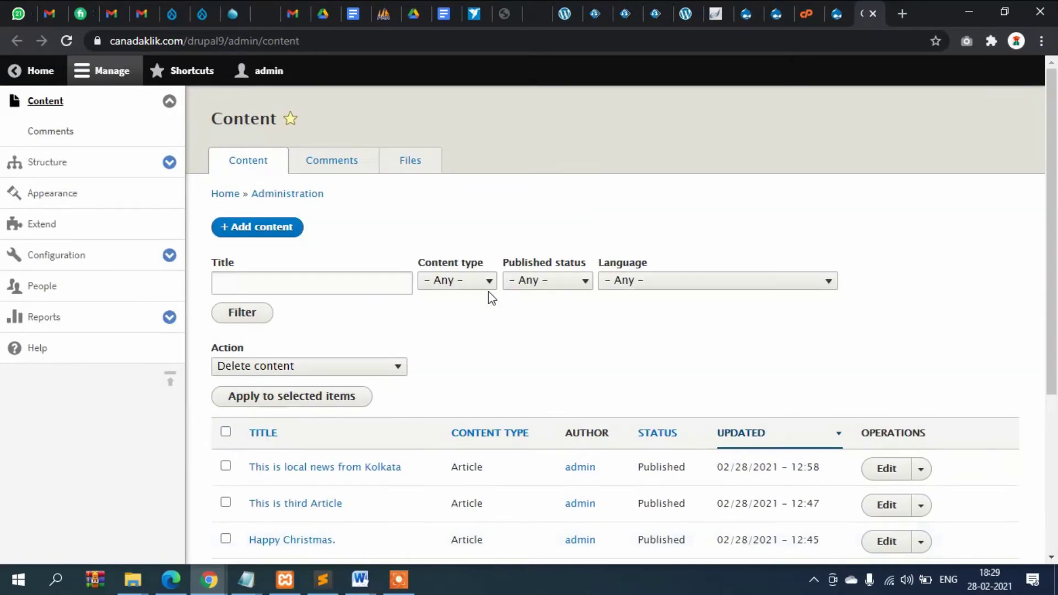
left_click(253, 230)
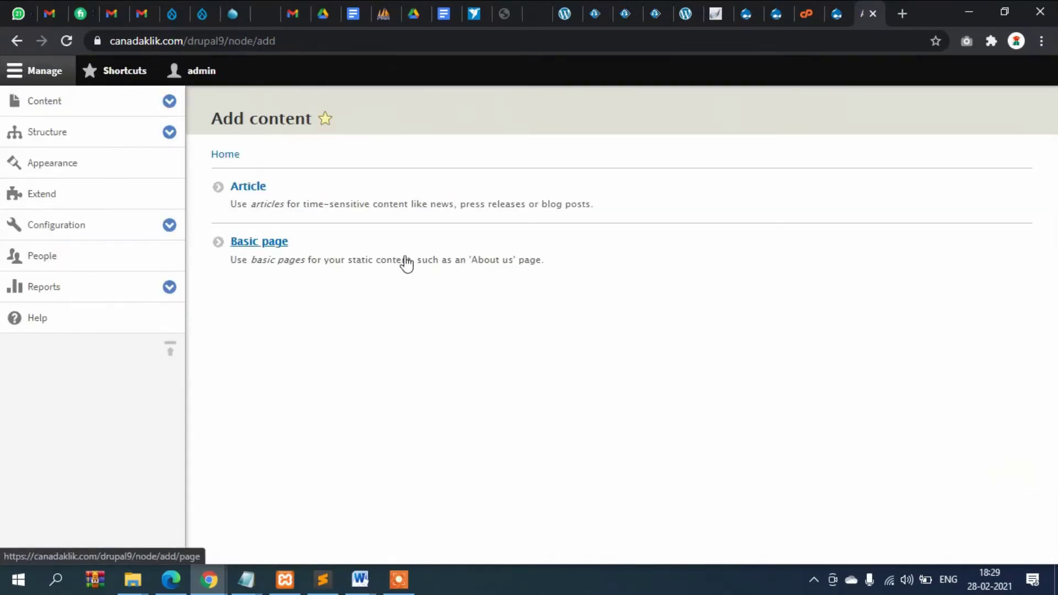
left_click(254, 198)
- Examine which input fields the blank Article form offers, from title and body to tags and image
scroll(385, 234, "down", 5)
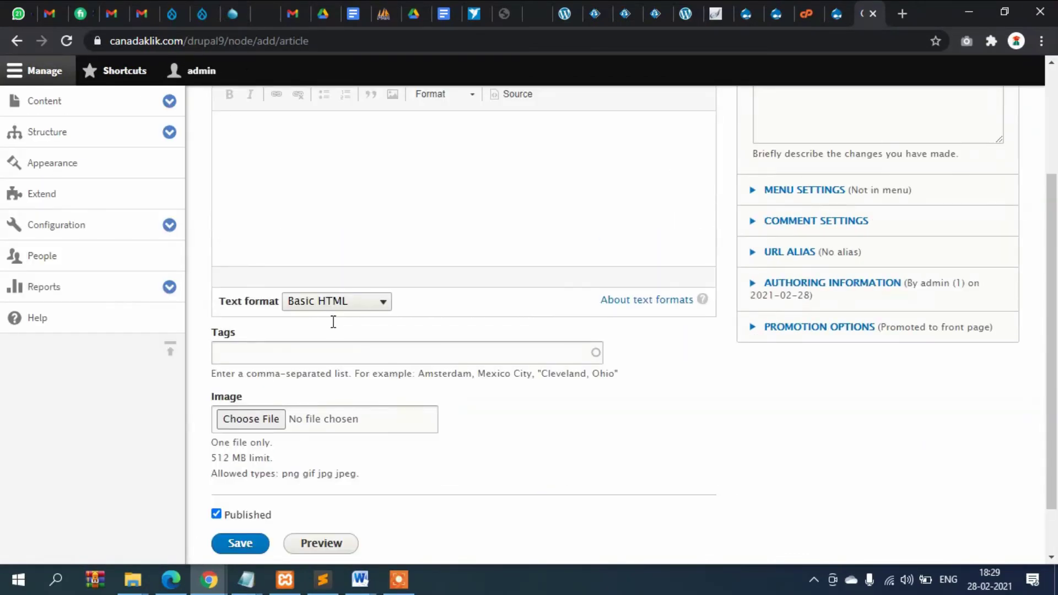
scroll(334, 321, "up", 1)
scroll(283, 237, "up", 2)
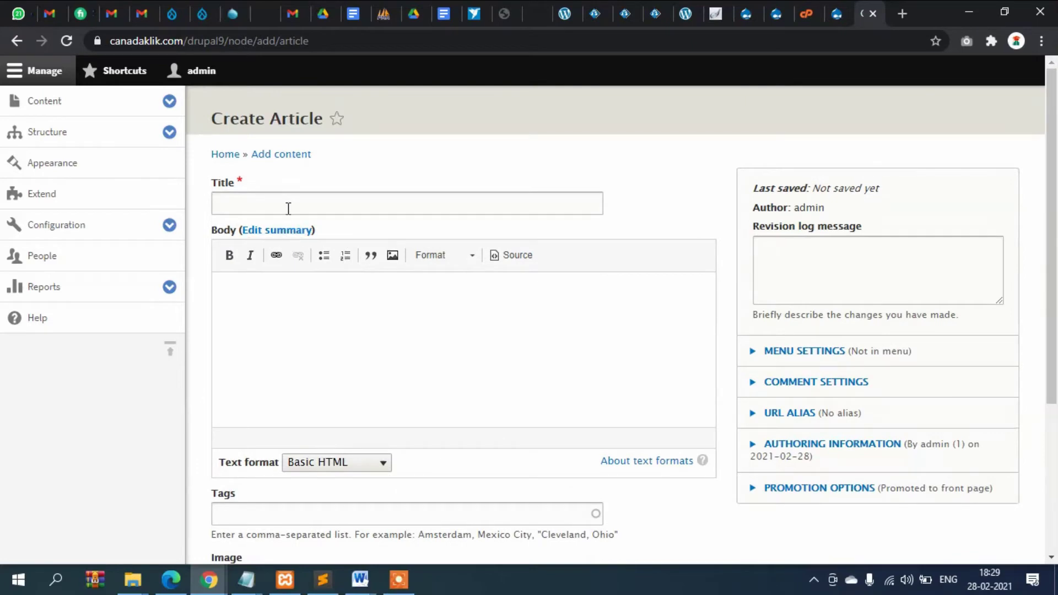
left_click(358, 292)
scroll(383, 283, "down", 4)
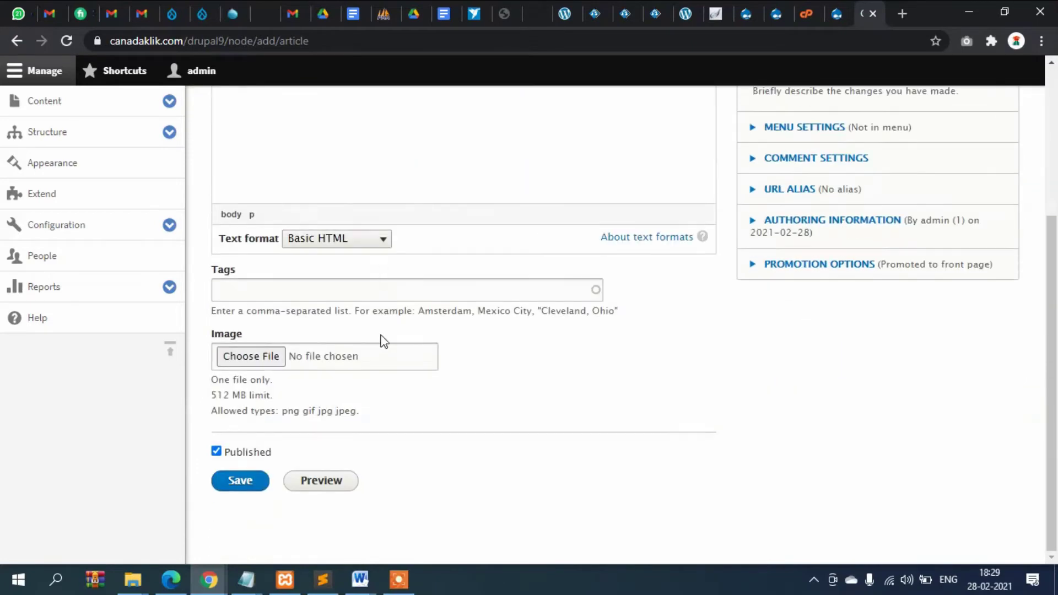
scroll(293, 224, "up", 1)
scroll(297, 218, "down", 1)
- Return to the Article field management tab and review the Body, Comments, Image and Tags fields
left_click(836, 14)
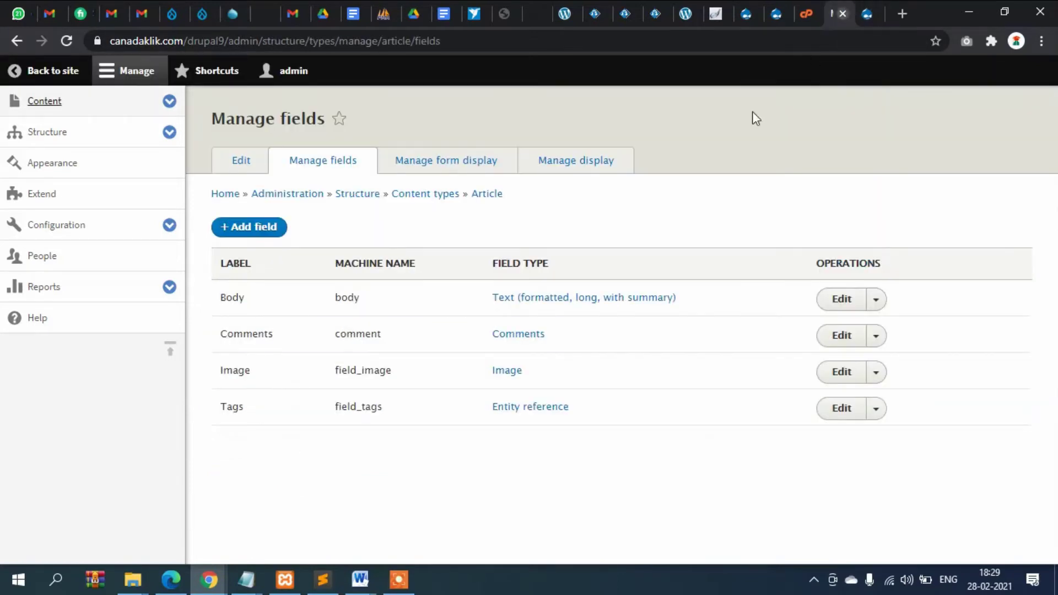
left_click_drag(221, 298, 269, 296)
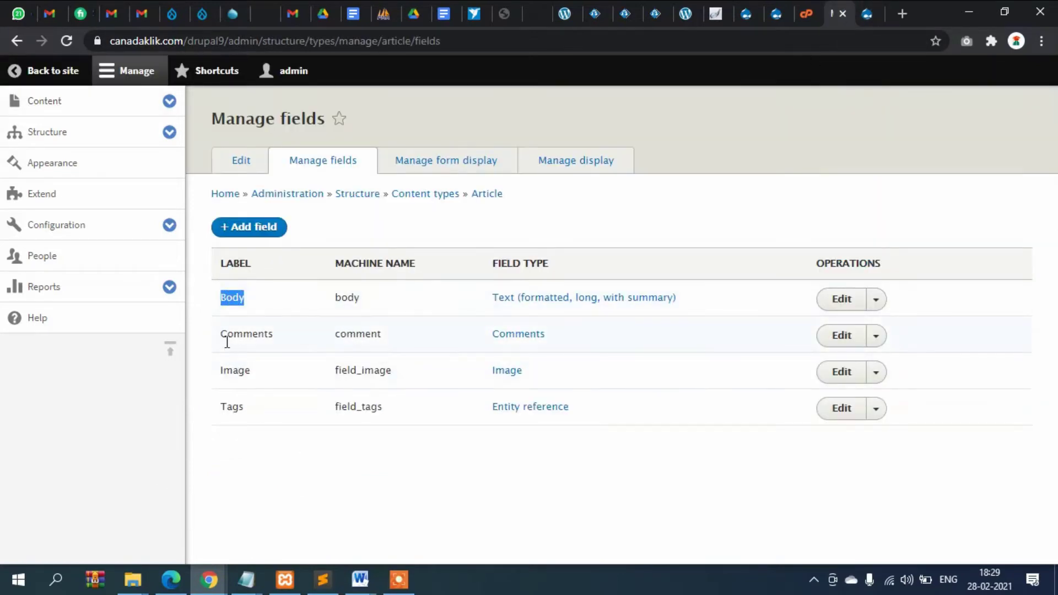
left_click_drag(221, 334, 281, 342)
left_click(233, 379)
left_click_drag(225, 408, 248, 411)
left_click(248, 411)
- Add a new Taxonomy term field labelled Category to the Article content type and continue to its field settings
left_click(248, 230)
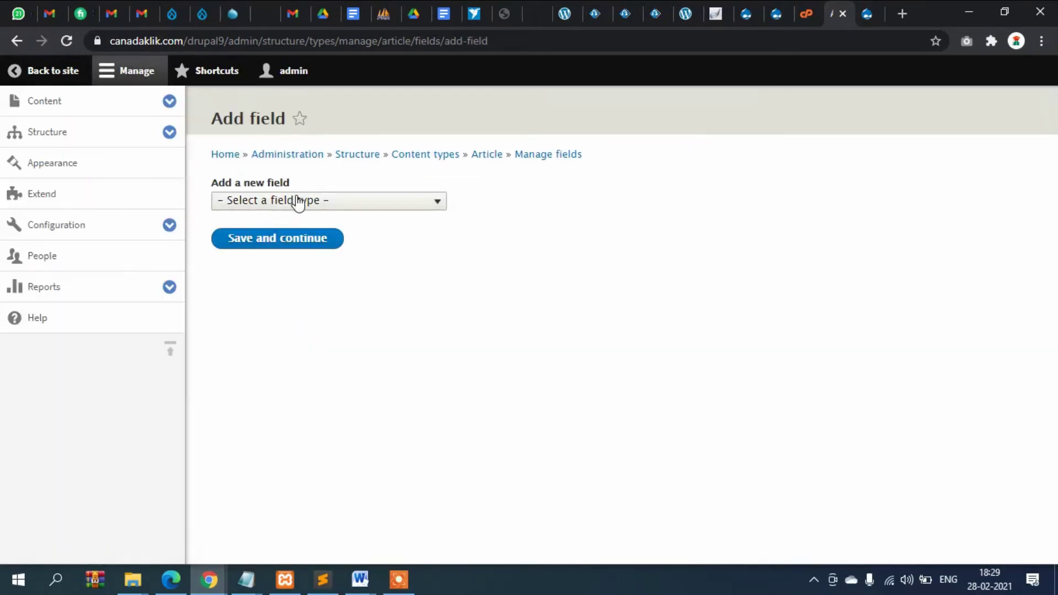
left_click(298, 202)
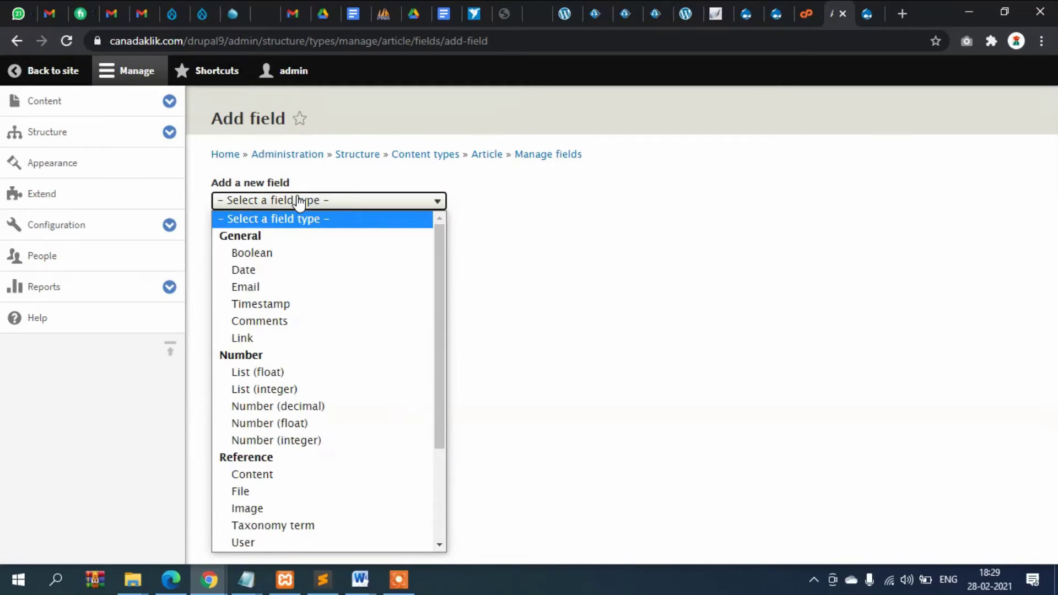
left_click_drag(439, 272, 415, 449)
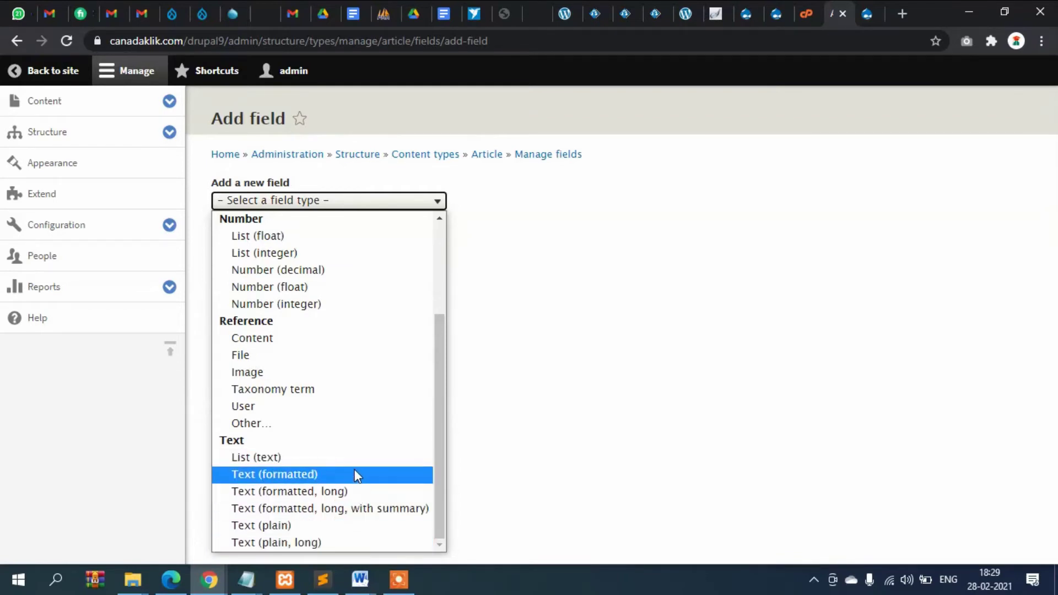
left_click(336, 389)
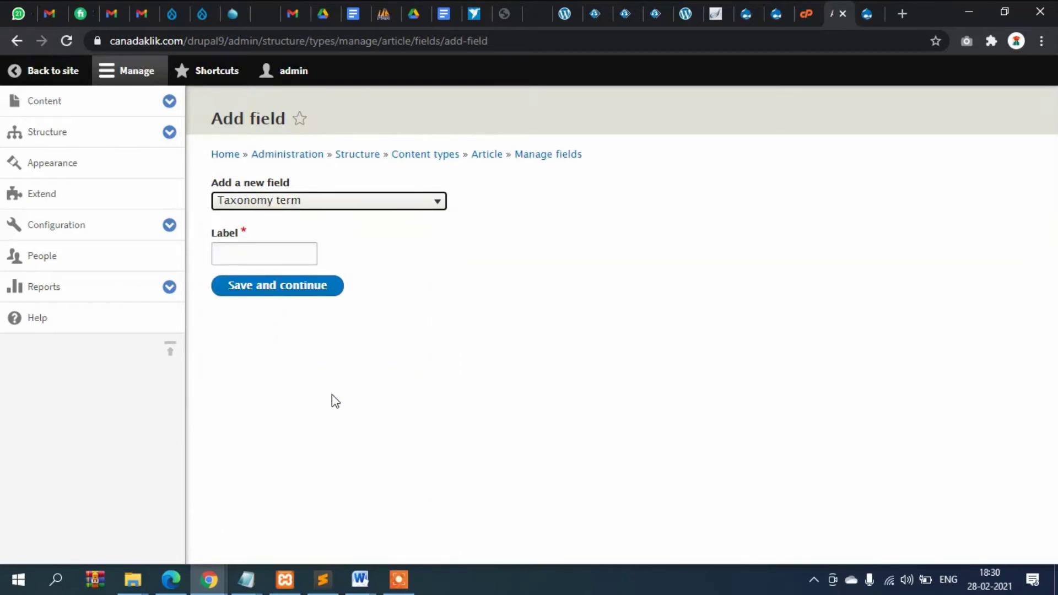
left_click(274, 249)
type("Category")
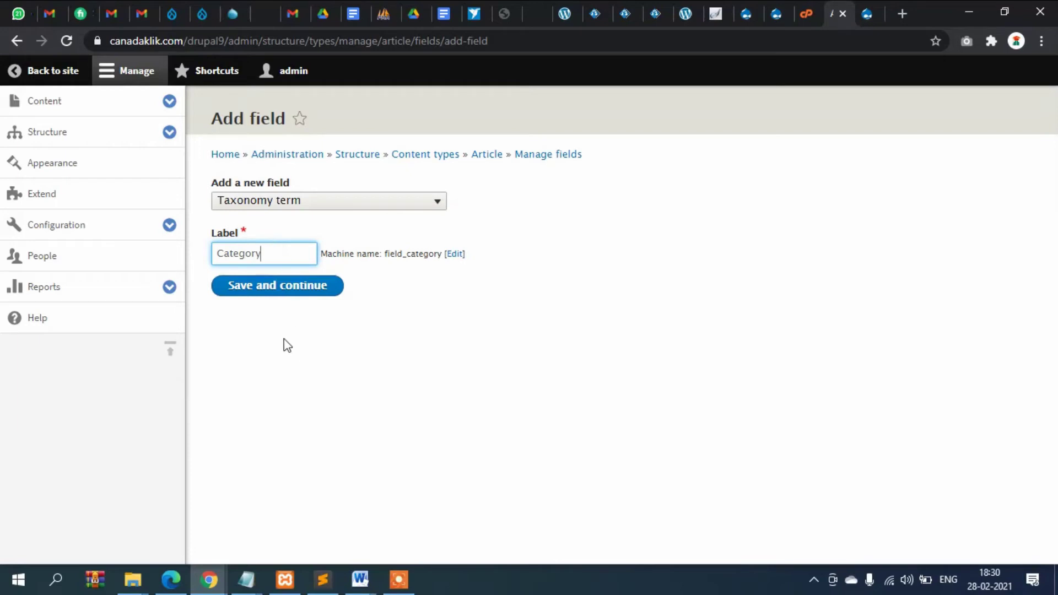
left_click(284, 292)
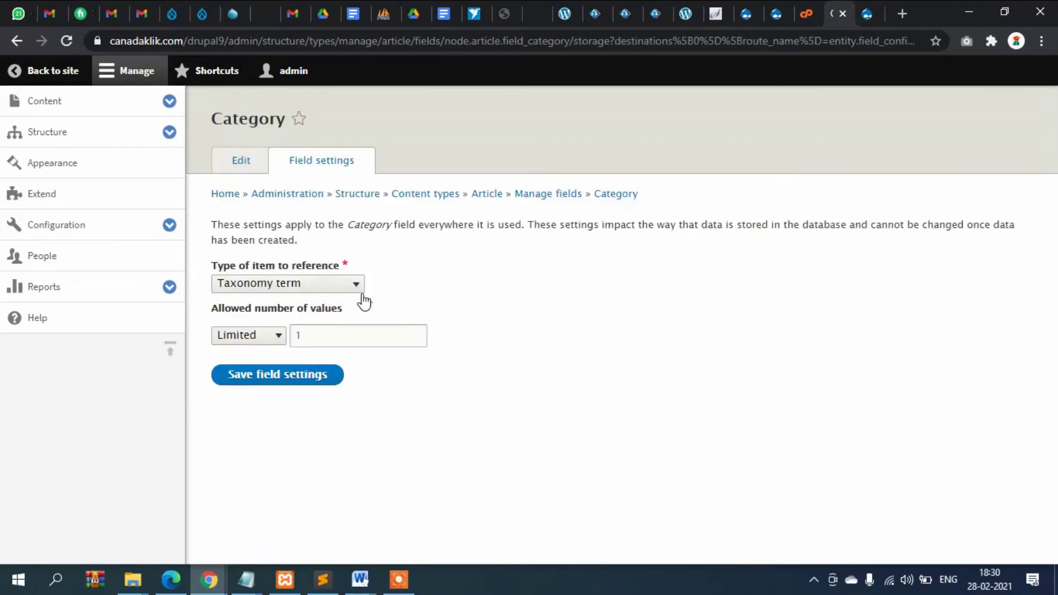
- Keep Taxonomy term as the Category field's referenced item type, limit it to 1 value and save the field settings
left_click(355, 292)
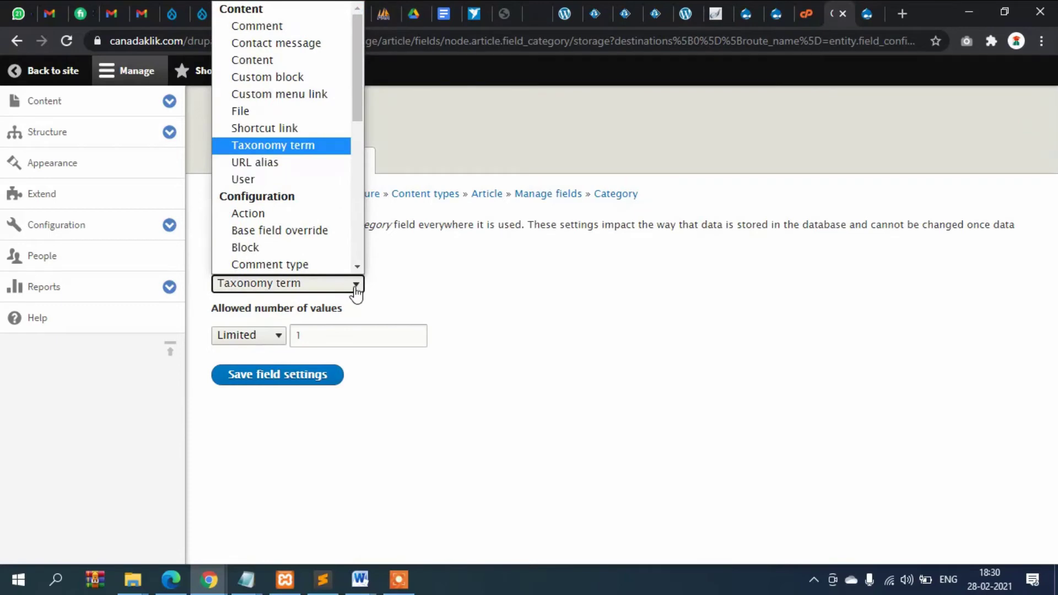
left_click(498, 290)
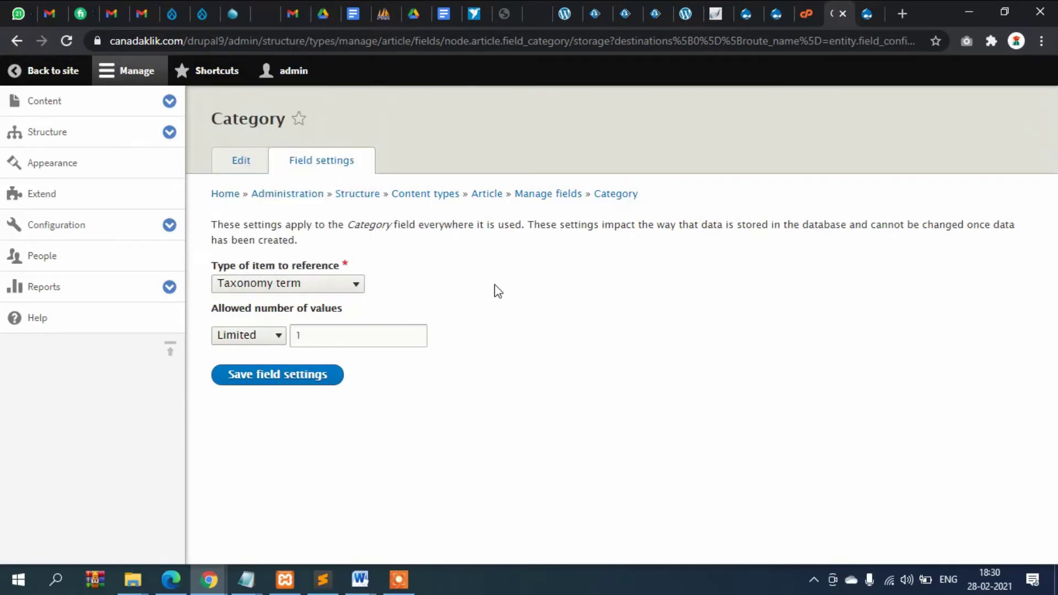
left_click(265, 337)
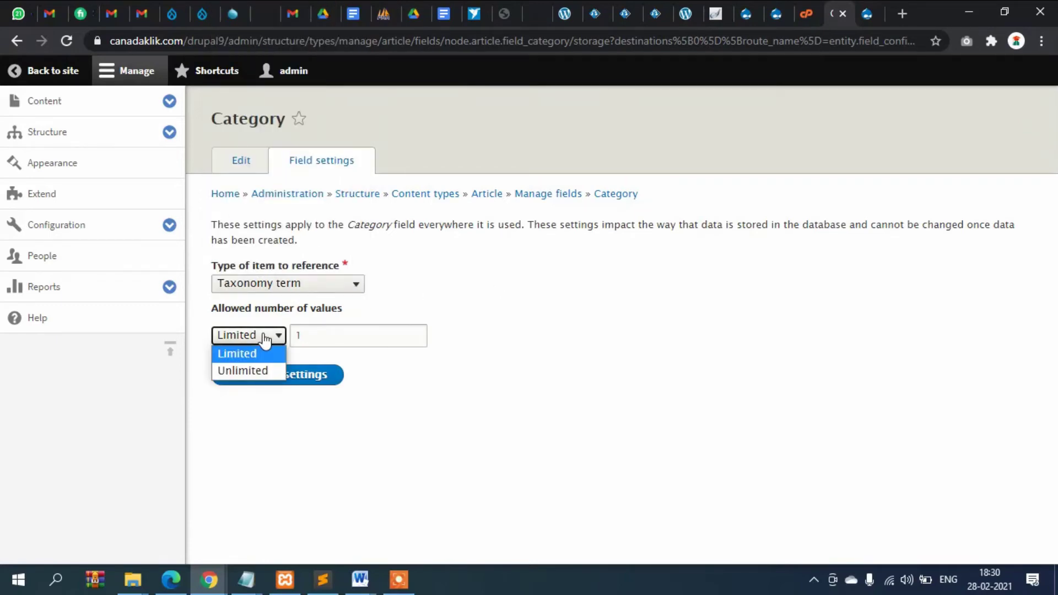
left_click(233, 369)
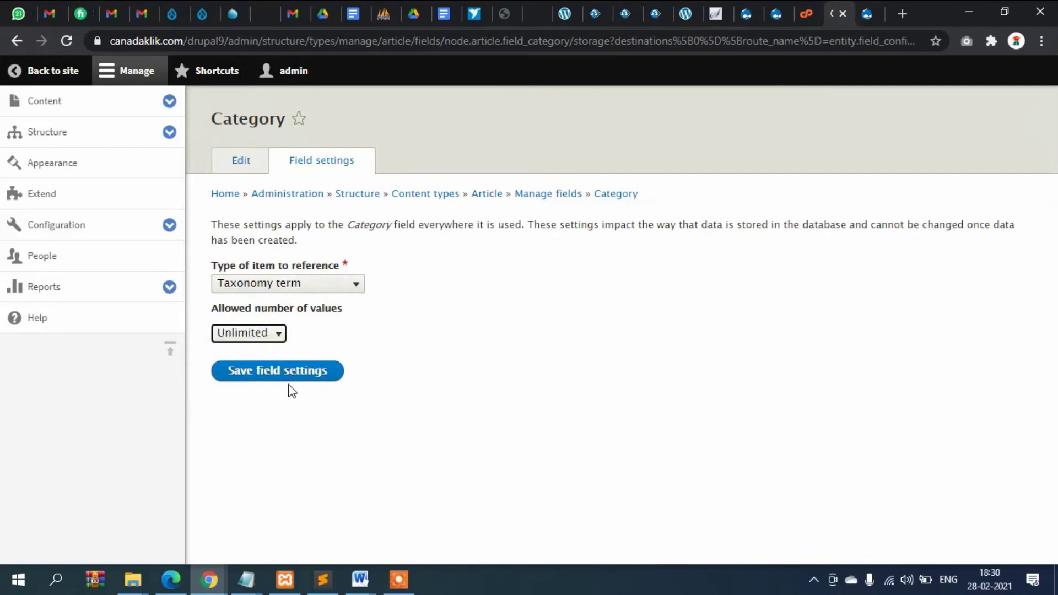
left_click(256, 336)
left_click(246, 349)
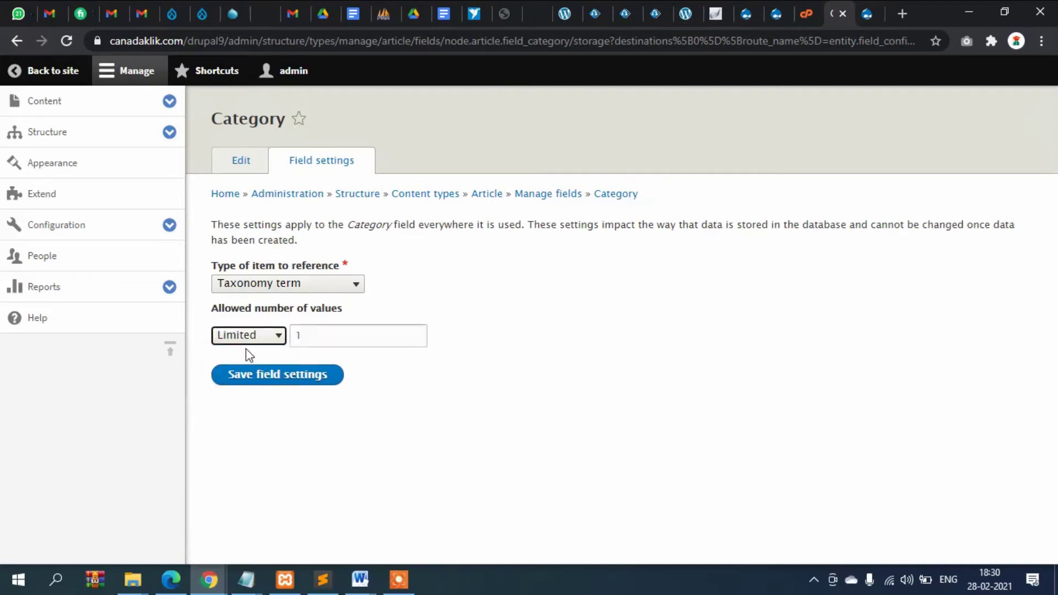
left_click(268, 378)
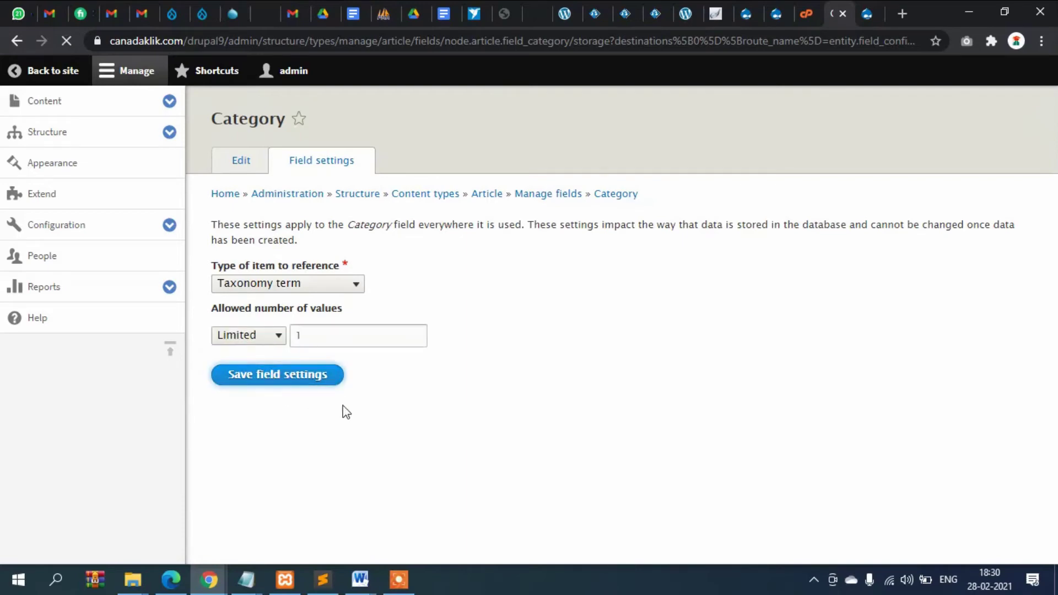
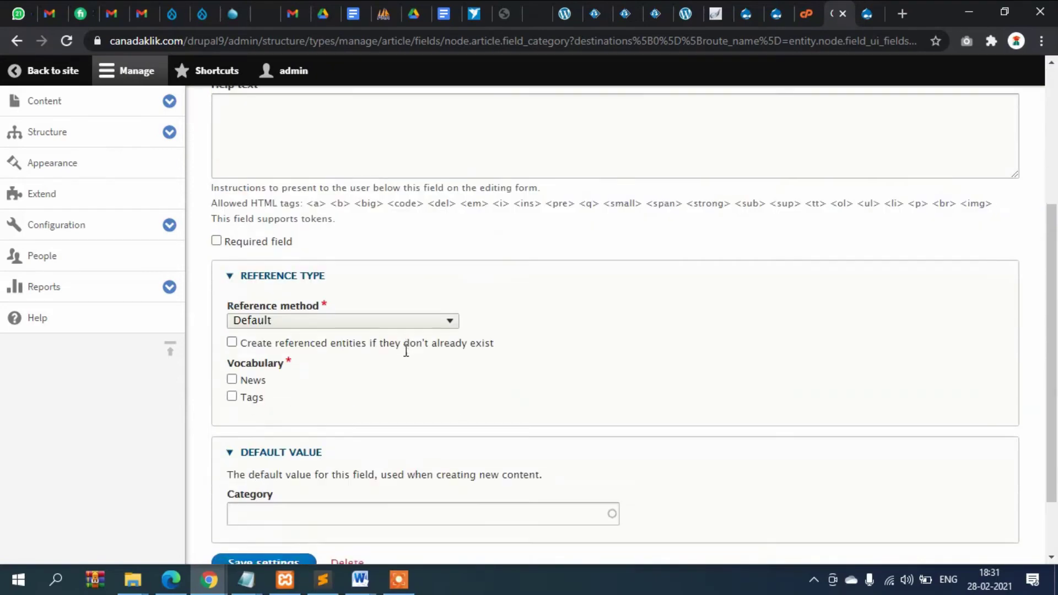
- Examine the Category field's help text, reference method, vocabulary choices and default value settings
scroll(324, 375, "up", 5)
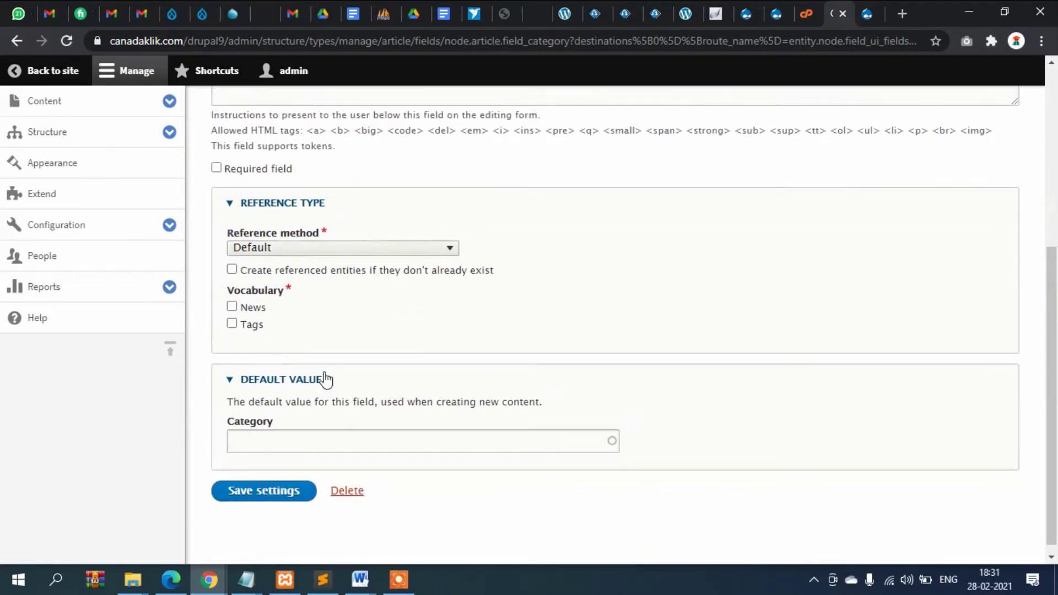
scroll(325, 369, "down", 5)
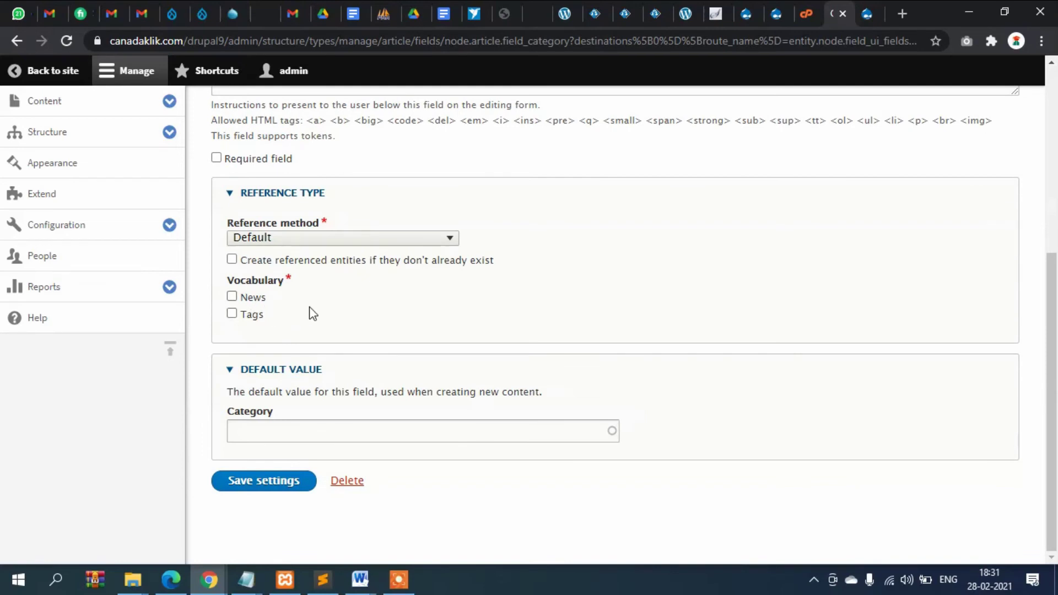
left_click(232, 297)
left_click(233, 298)
scroll(413, 328, "up", 1)
scroll(411, 326, "up", 3)
scroll(414, 325, "down", 4)
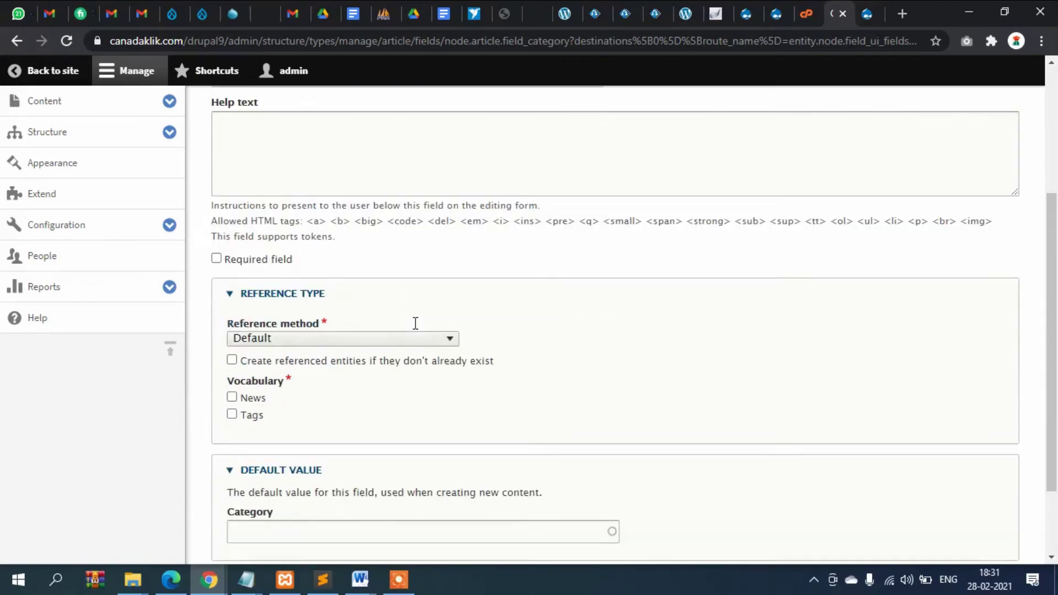
scroll(397, 353, "up", 1)
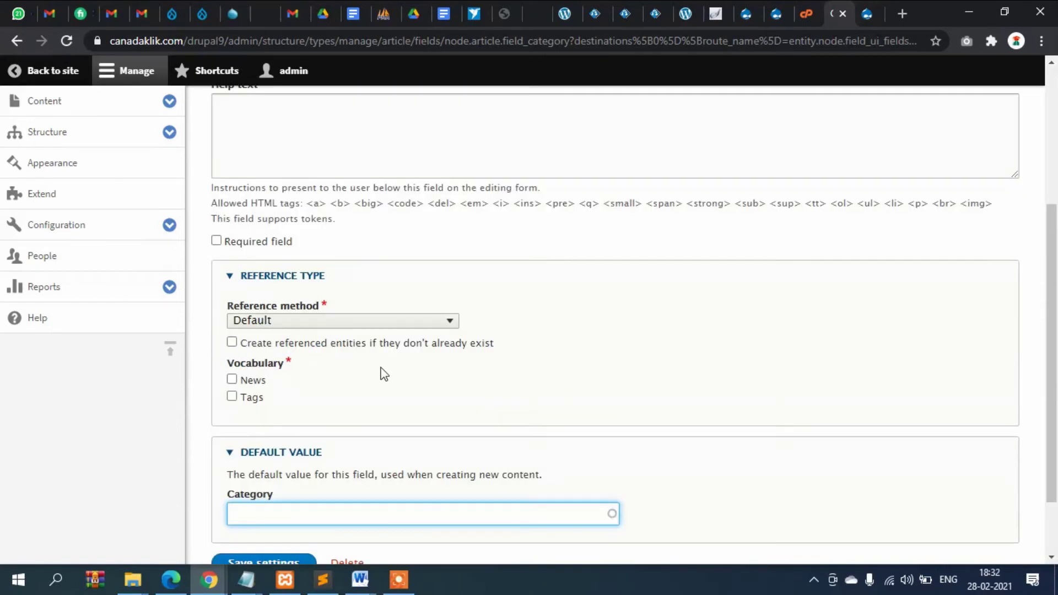
- Mark the Category field as required for the Article content type
left_click(216, 240)
scroll(423, 297, "up", 3)
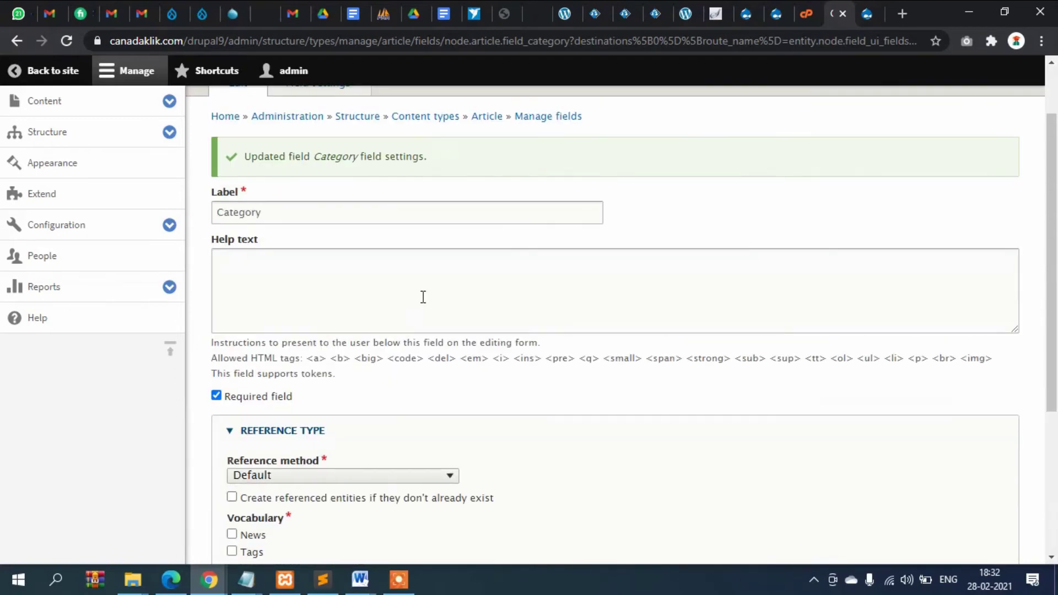
scroll(423, 297, "down", 3)
scroll(338, 262, "down", 2)
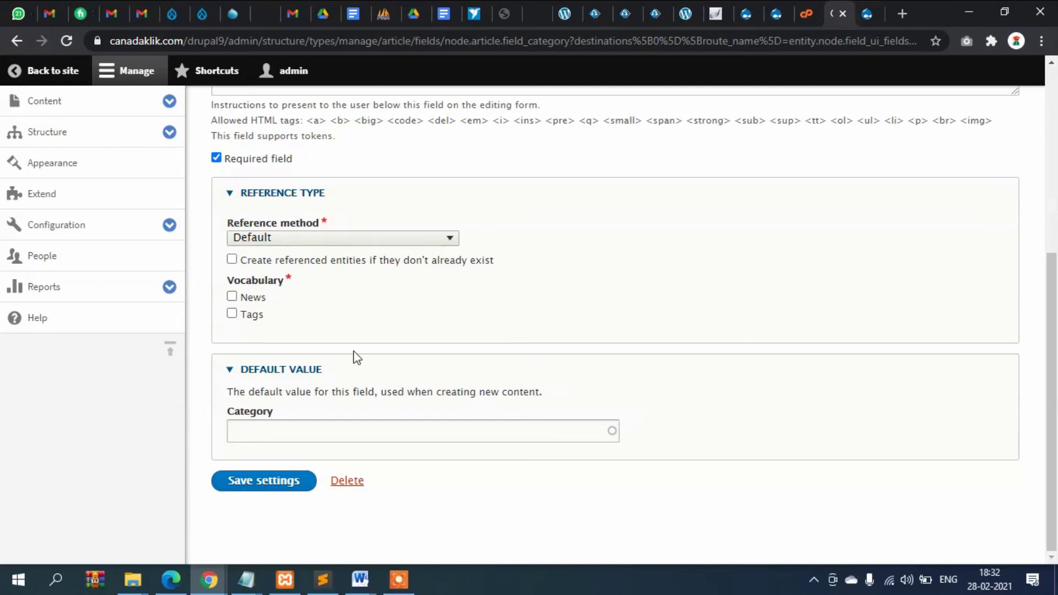
- Set the Category field's default value to the Local News term and try to save the settings
left_click(275, 430)
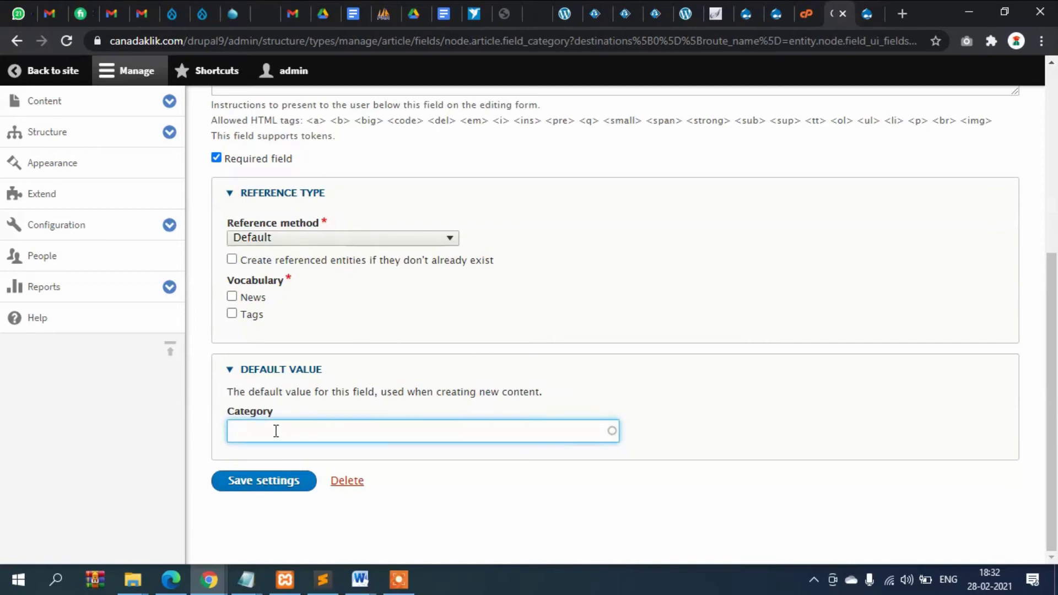
type("loca")
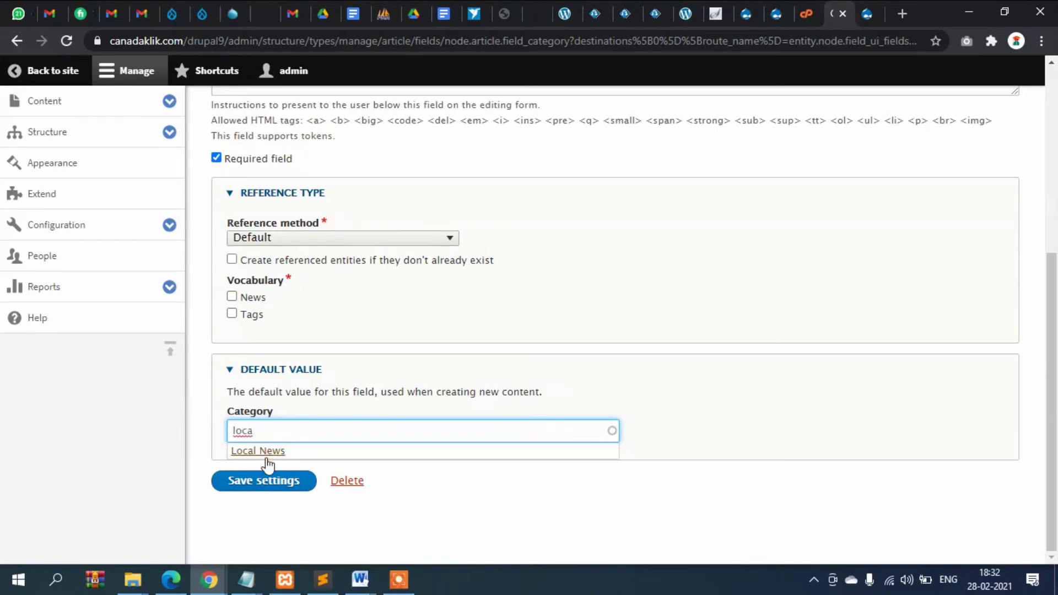
left_click(267, 457)
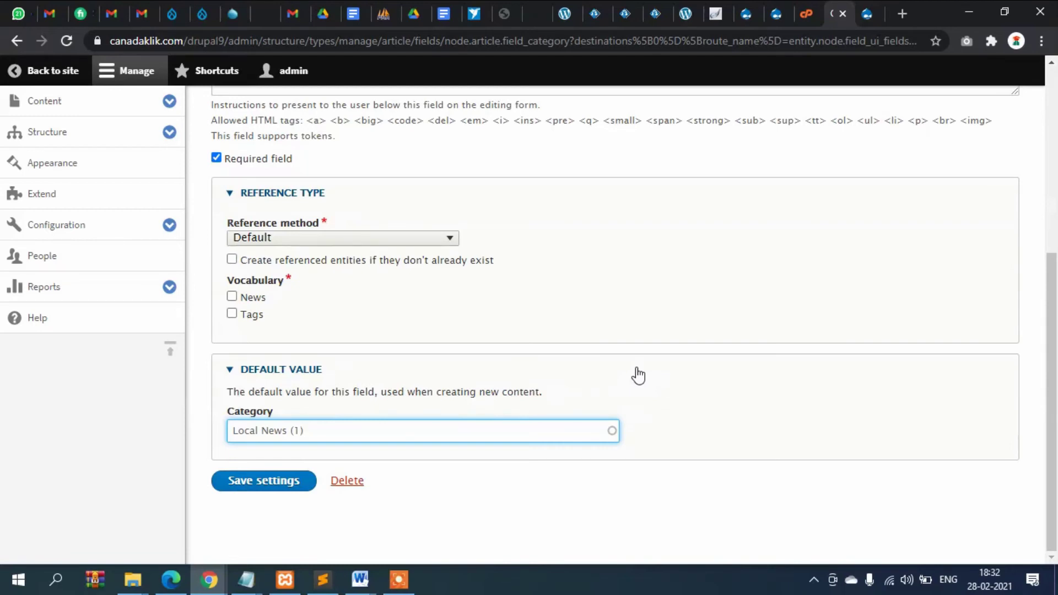
scroll(638, 375, "up", 3)
scroll(638, 372, "down", 3)
left_click(245, 483)
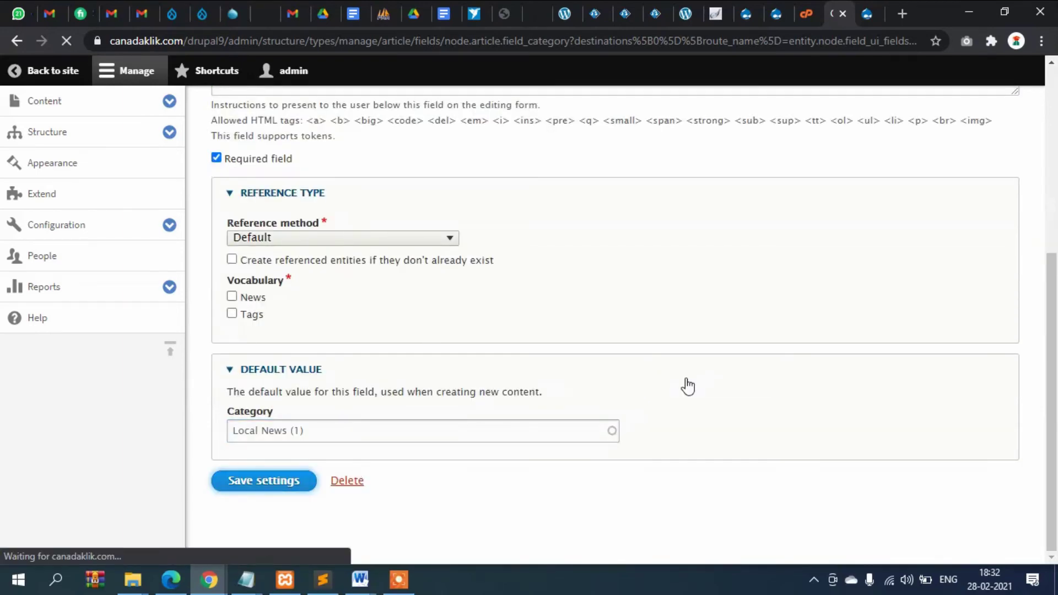
- Choose News as the vocabulary referenced by the Category field and save the settings
scroll(684, 385, "down", 7)
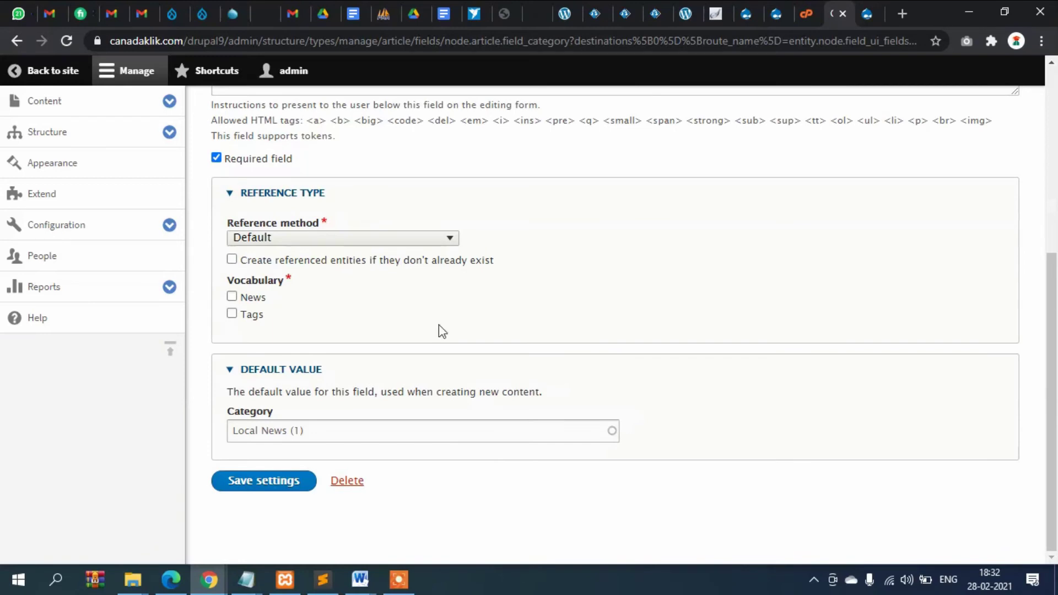
left_click(241, 301)
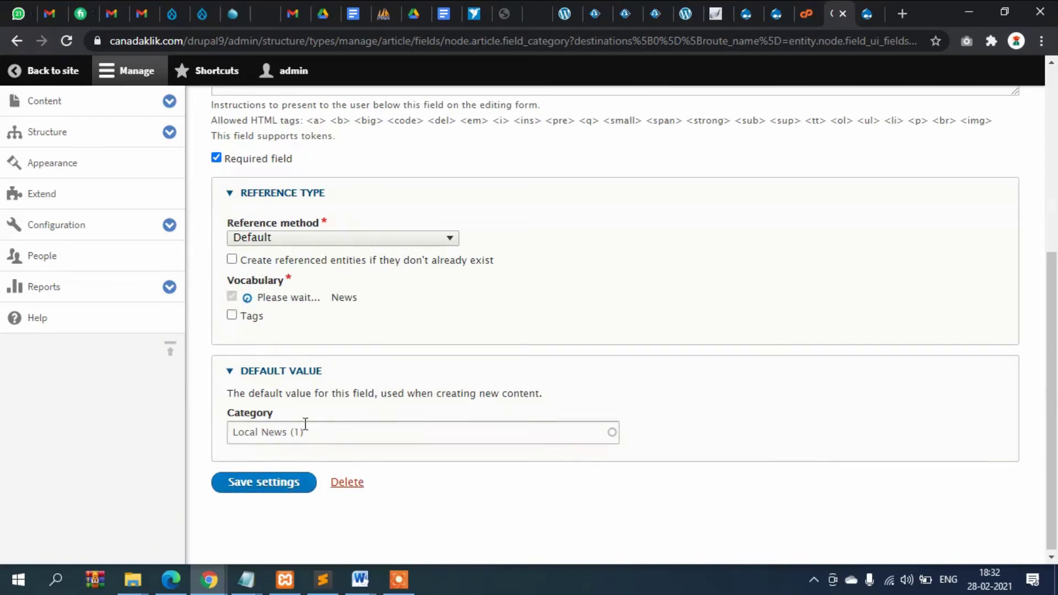
left_click(257, 484)
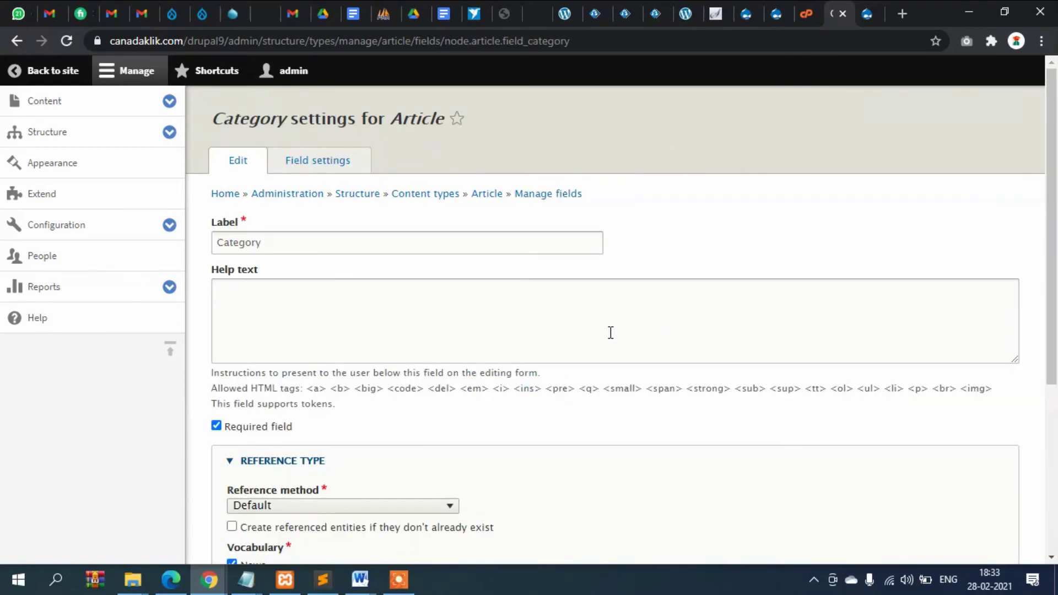
- Change the Category field's allowed number of values to Unlimited and save its field settings
left_click(308, 165)
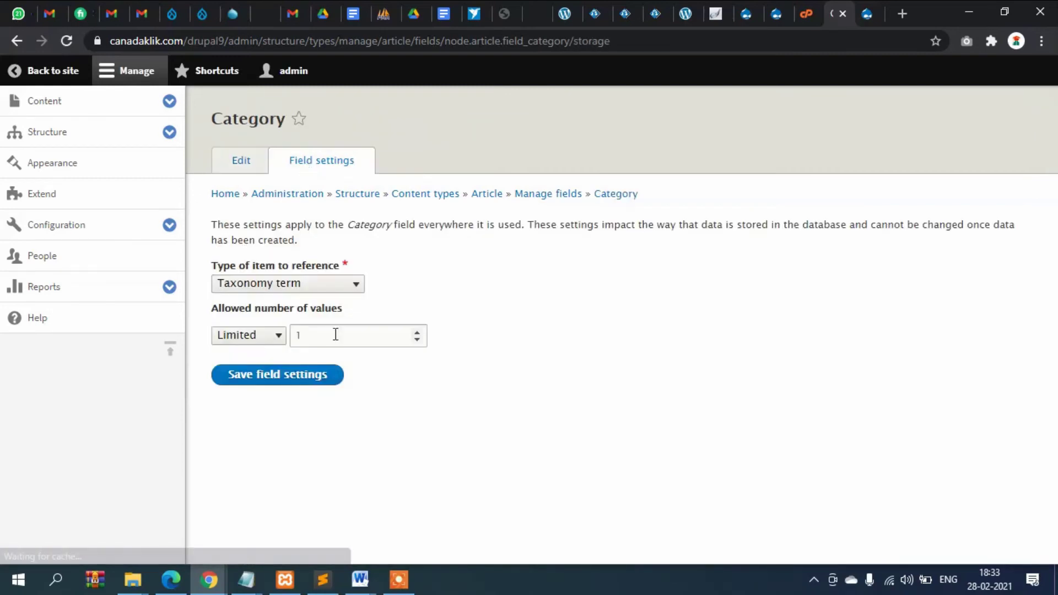
left_click(269, 340)
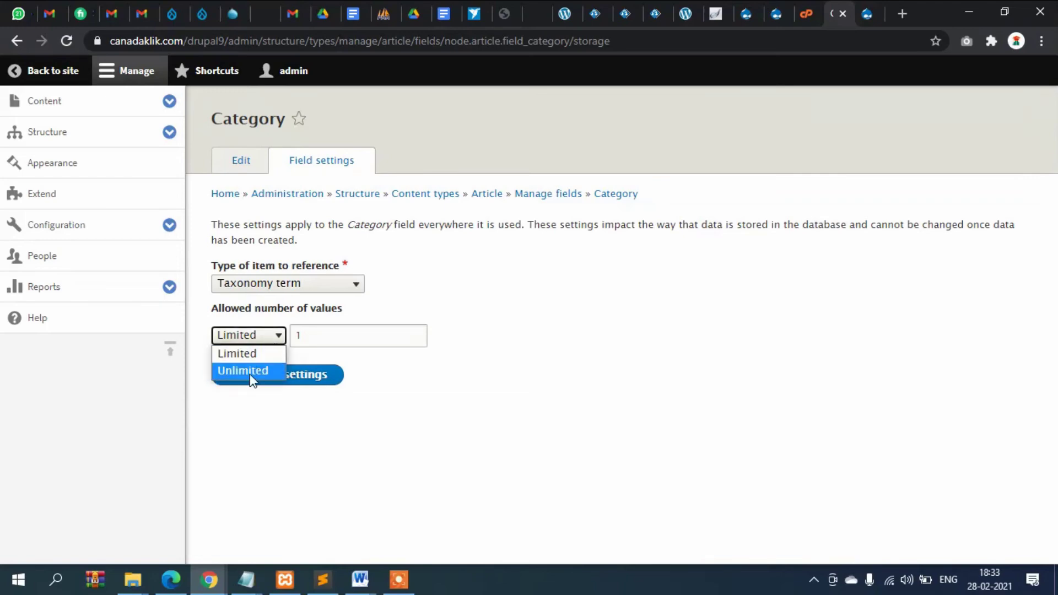
left_click(251, 372)
left_click(269, 377)
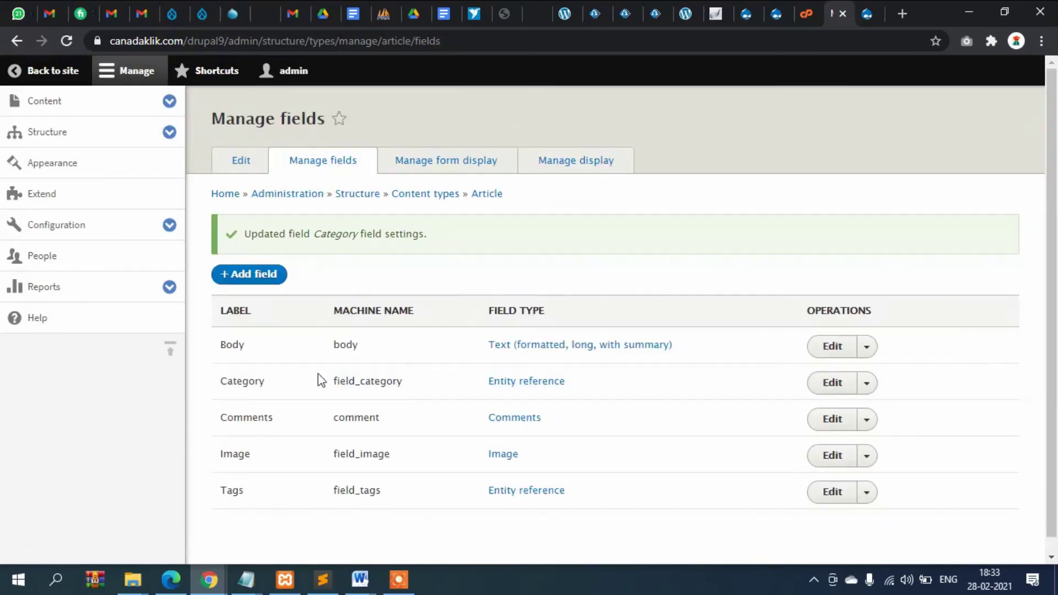
- Switch to the Create Article browser tab, reload the form and check its Category entries
left_click(866, 13)
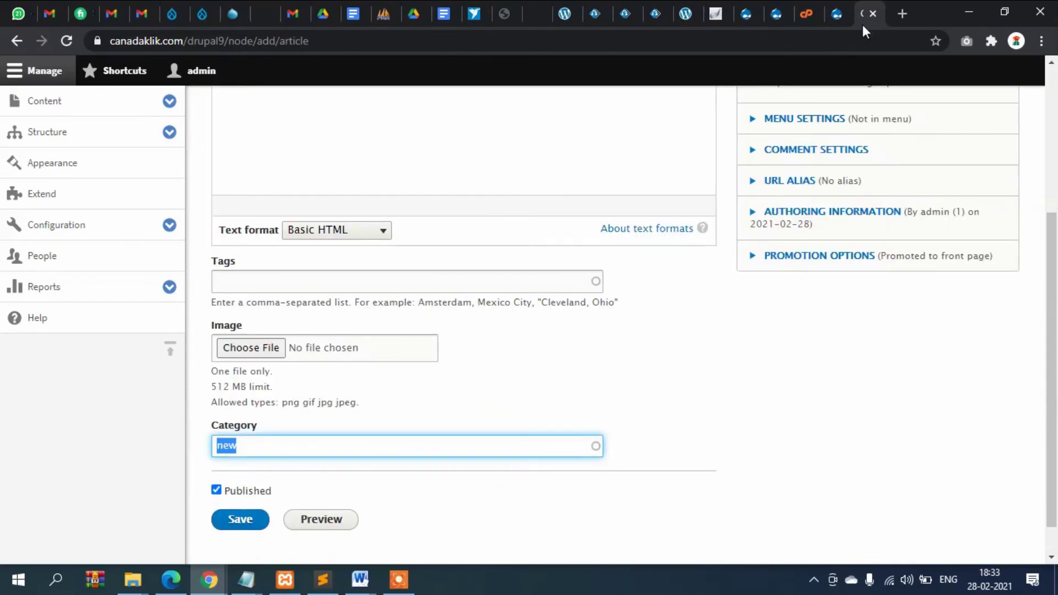
left_click(66, 41)
left_click(353, 371)
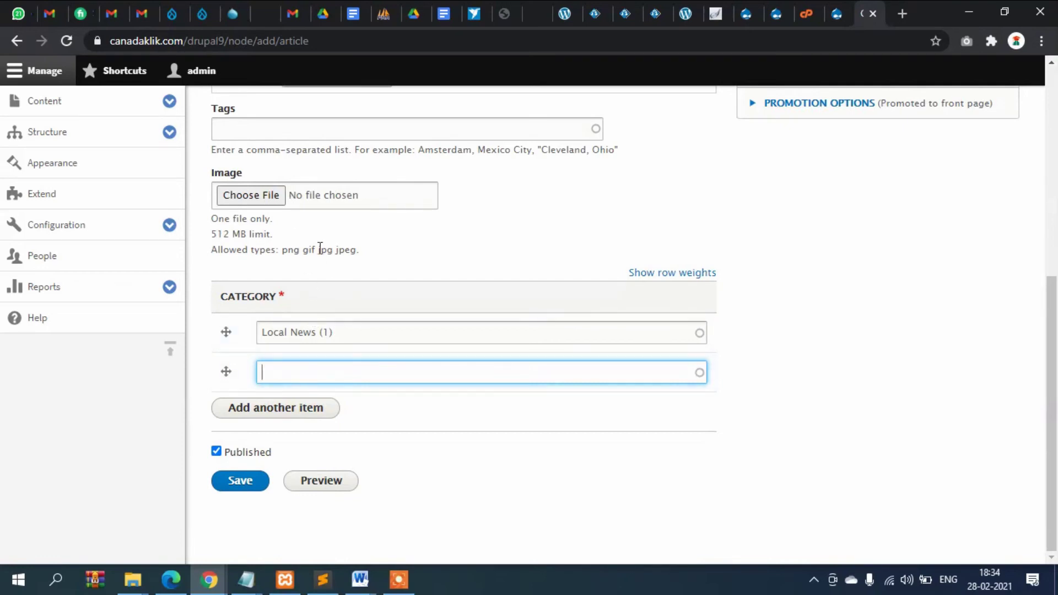
left_click(358, 339)
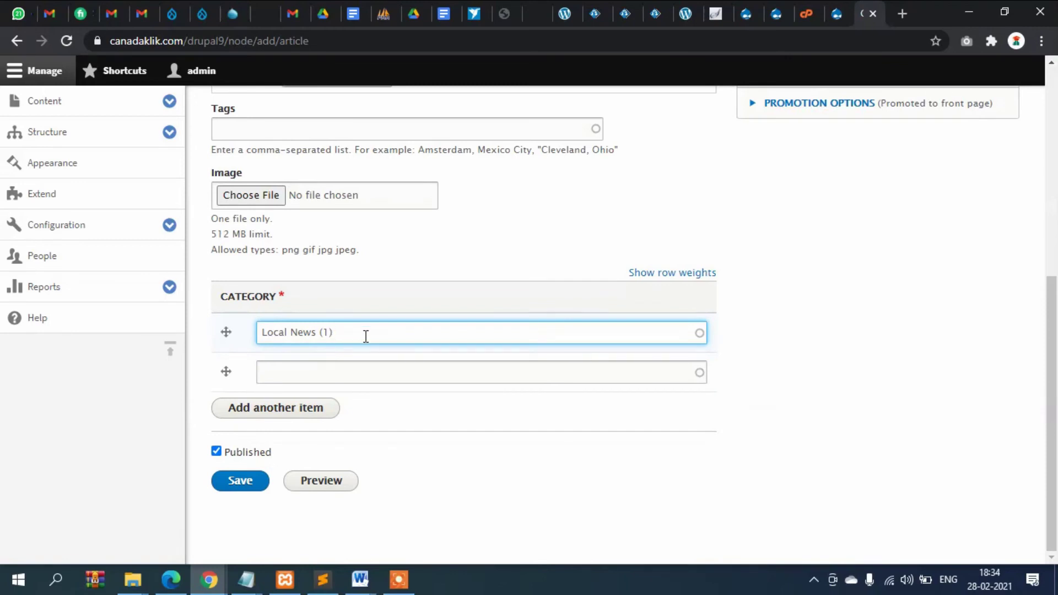
- Add International News as the second Category value of the new article
left_click(325, 365)
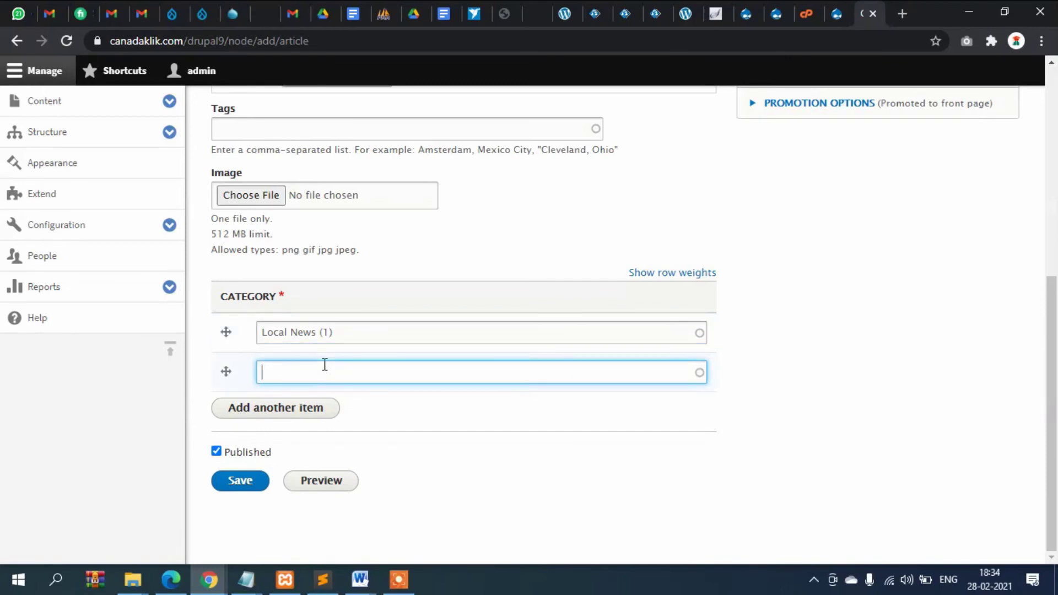
type("new")
key("BackSpace")
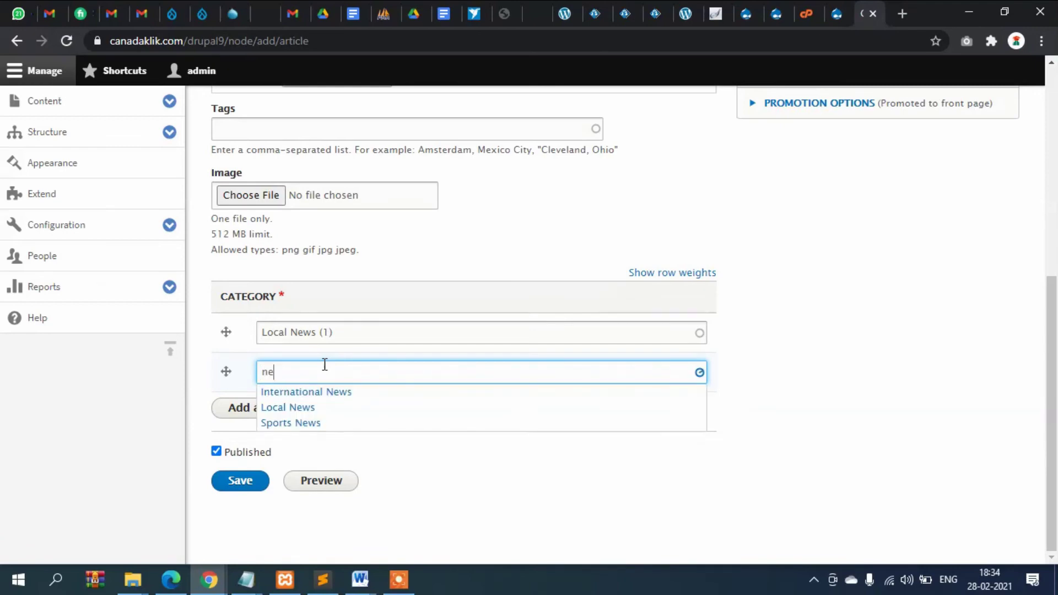
left_click(343, 392)
- Title the new article "This is local as well as International News", correcting any misspelling with the suggested word
scroll(461, 298, "up", 7)
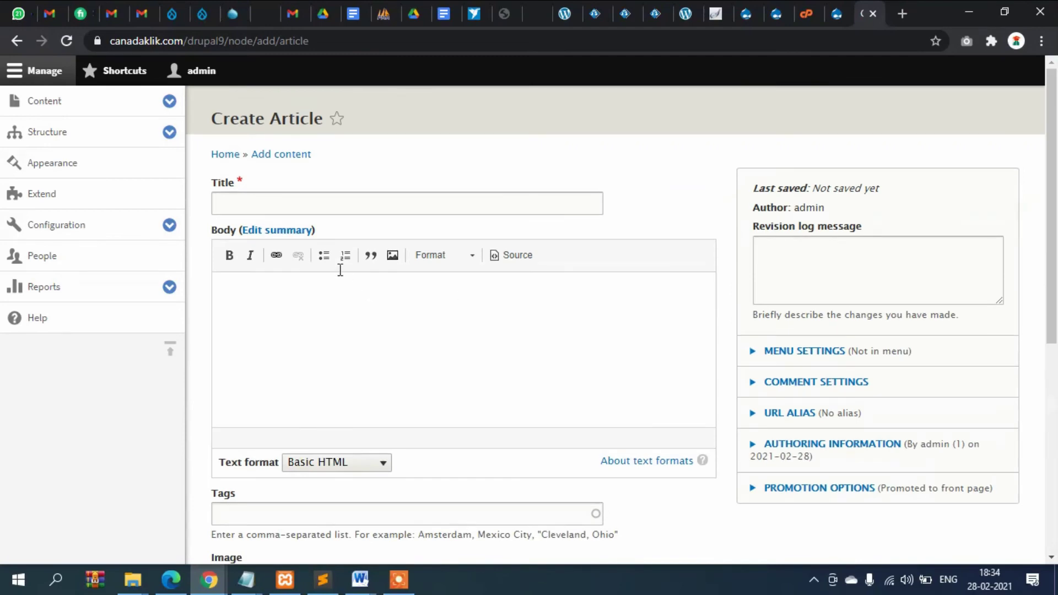
scroll(336, 278, "down", 2)
scroll(342, 276, "up", 2)
left_click(281, 202)
type("GT")
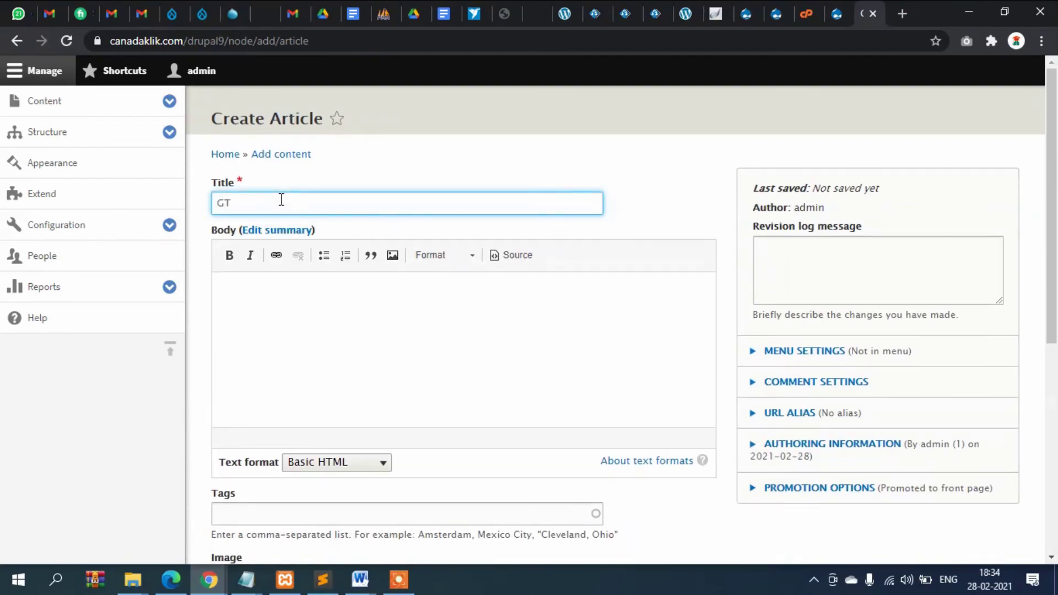
key("BackSpace")
key("BackSpace")
type("This is")
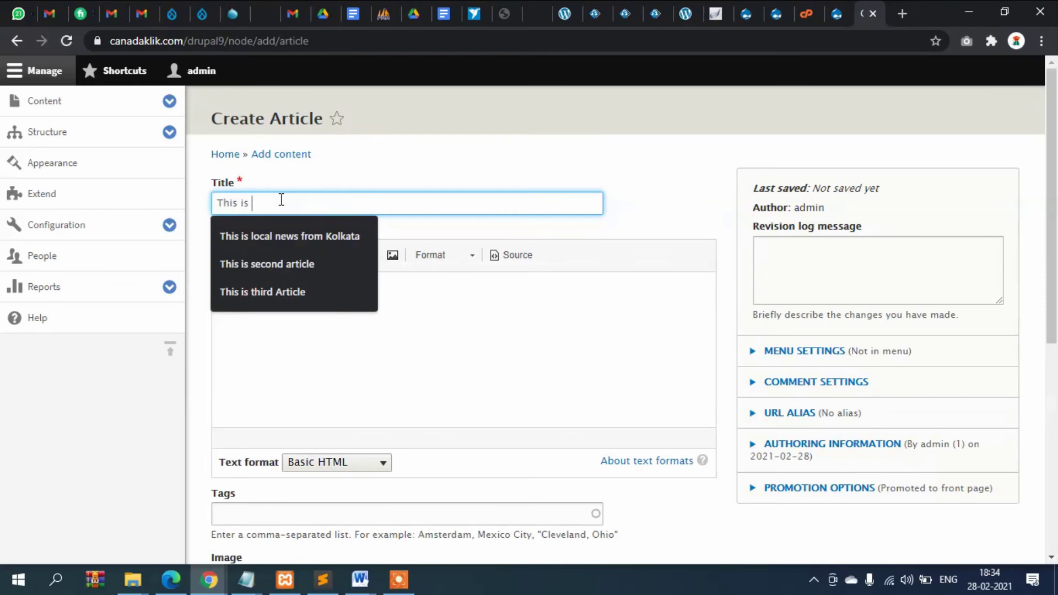
type(" local")
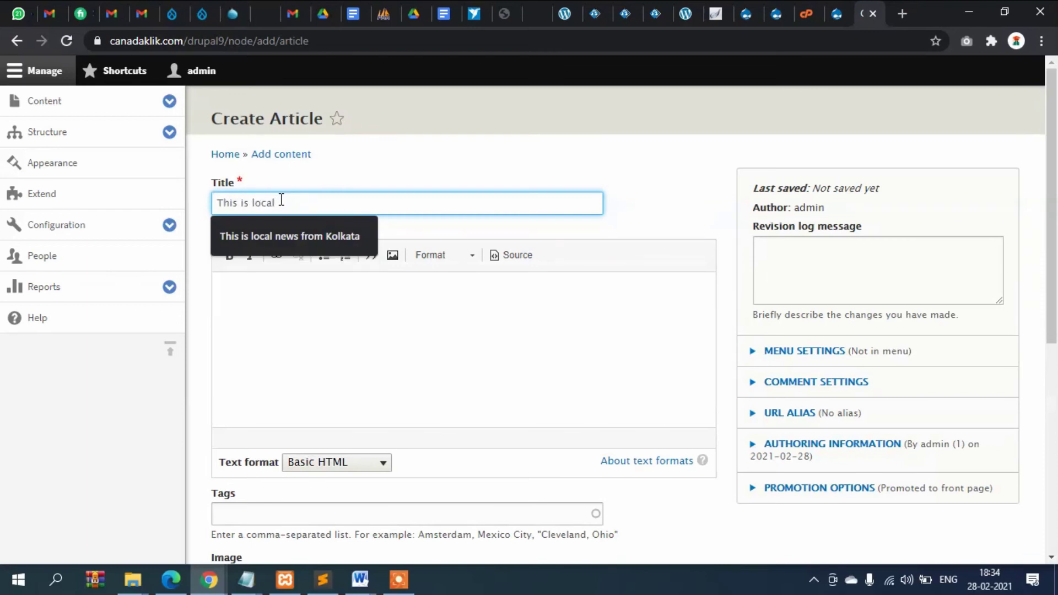
type(" as well as")
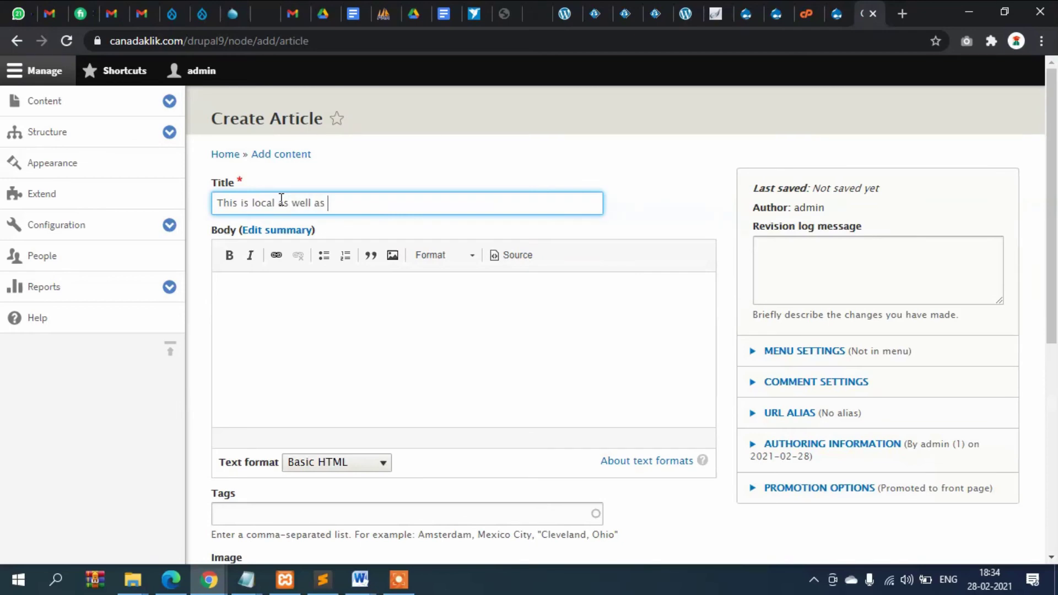
type(" Internatkional News")
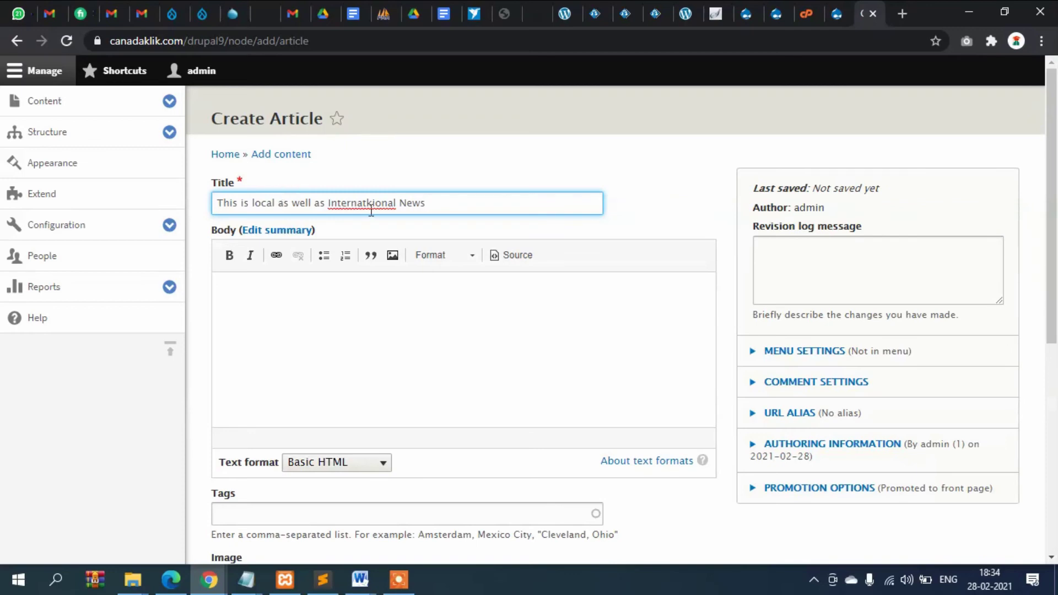
right_click(382, 205)
left_click(430, 212)
left_click(434, 199)
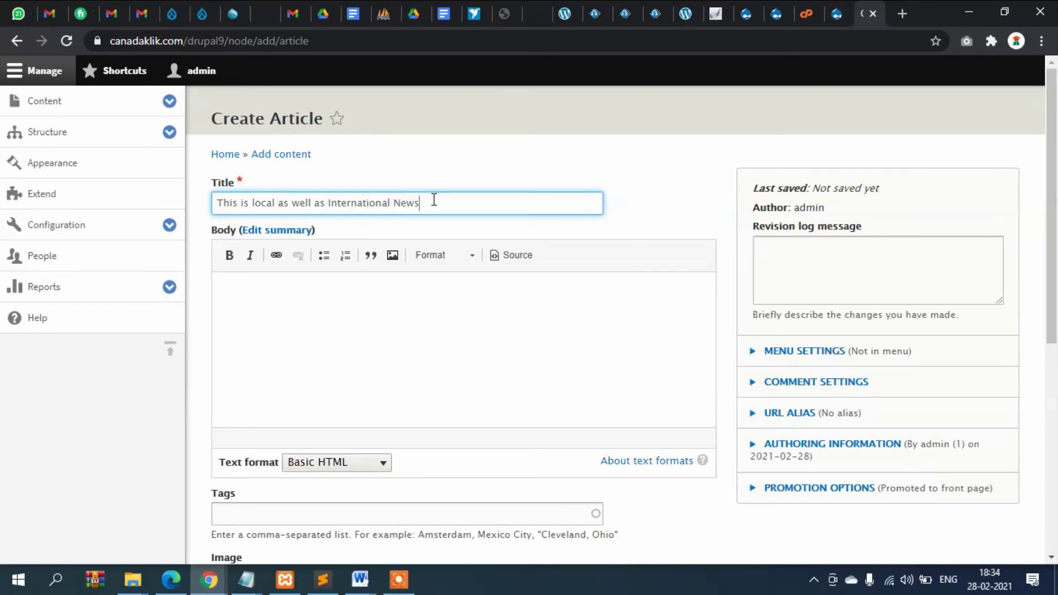
- End the article title with a period and fill the body with twelve pasted copies of the title sentence
type(".")
left_click_drag(429, 202, 228, 205)
key("ctrl+c")
left_click(307, 303)
key("ctrl+v")
key("ctrl+v")
key("ctrl+v")
key("ctrl+v")
key("ctrl+v")
key("ctrl+v")
key("ctrl+v")
key("ctrl+v")
key("ctrl+v")
key("ctrl+v")
key("ctrl+v")
key("ctrl+v")
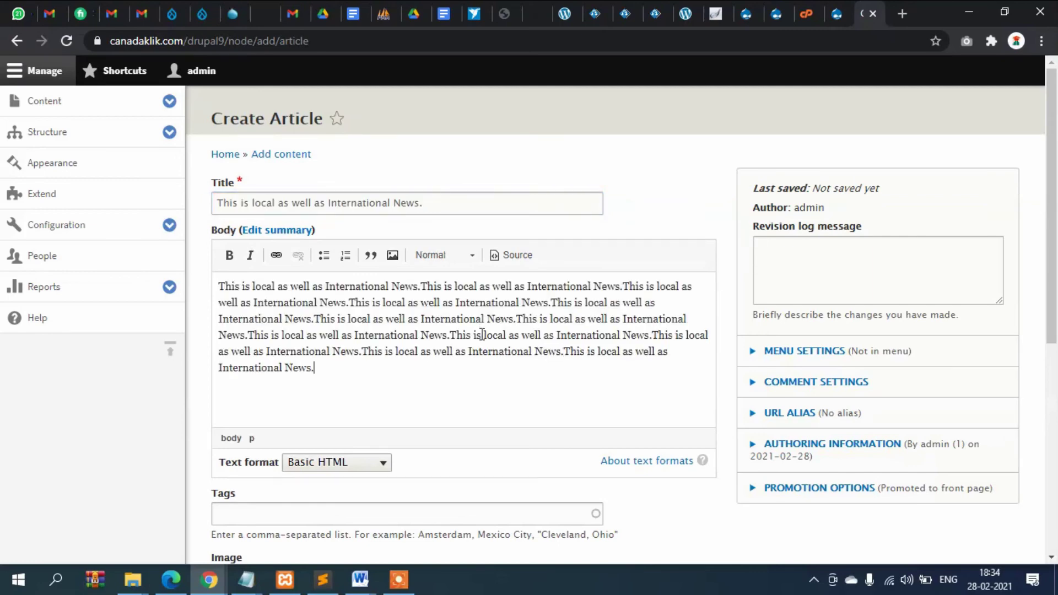
- Add a third, blank Category row to the article, save the article and view its published page
scroll(475, 346, "down", 5)
scroll(475, 339, "down", 2)
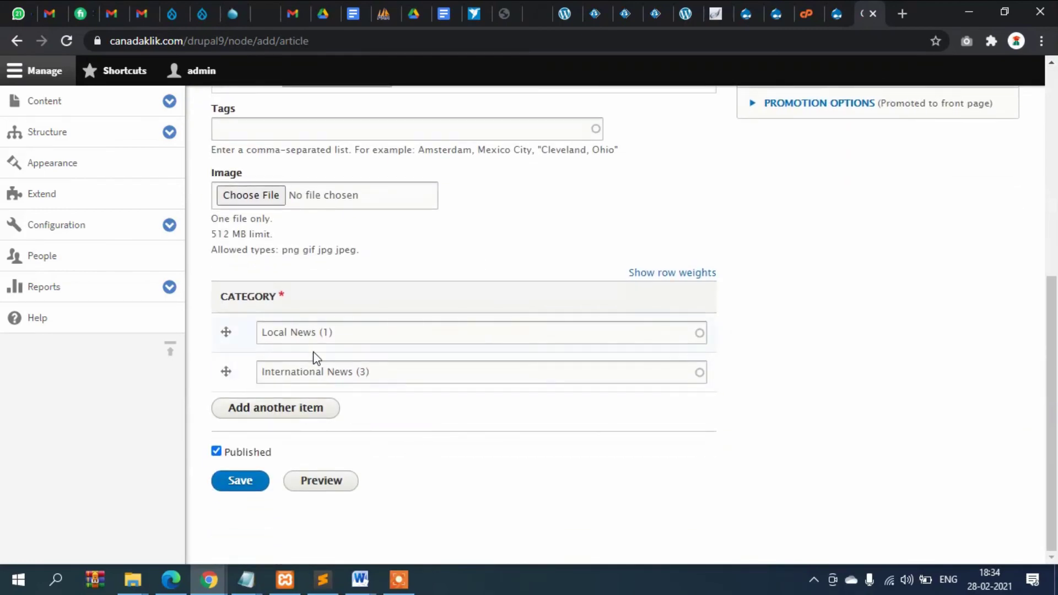
scroll(303, 275, "up", 4)
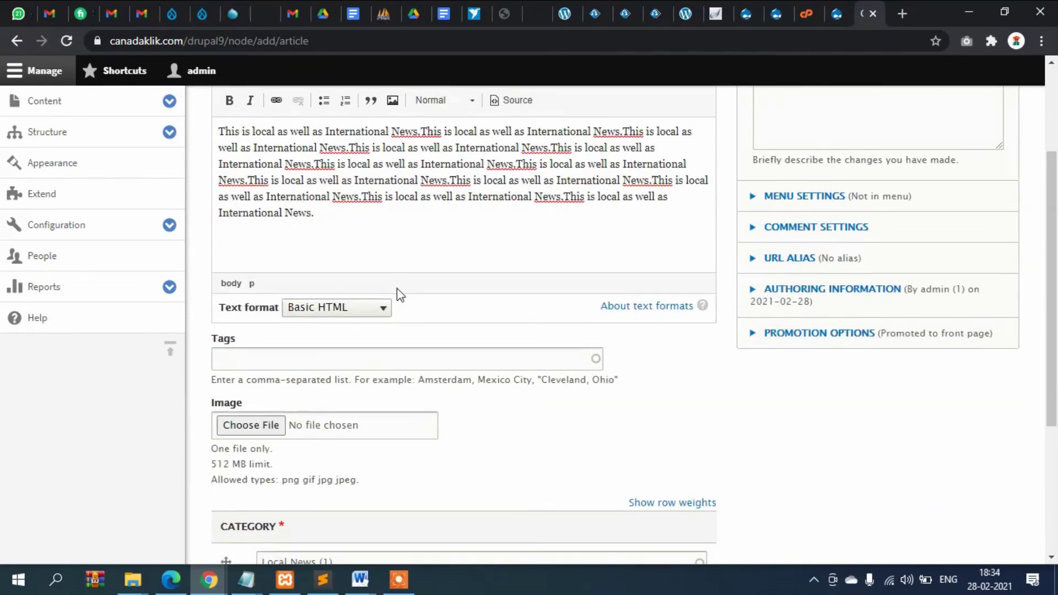
scroll(408, 282, "down", 4)
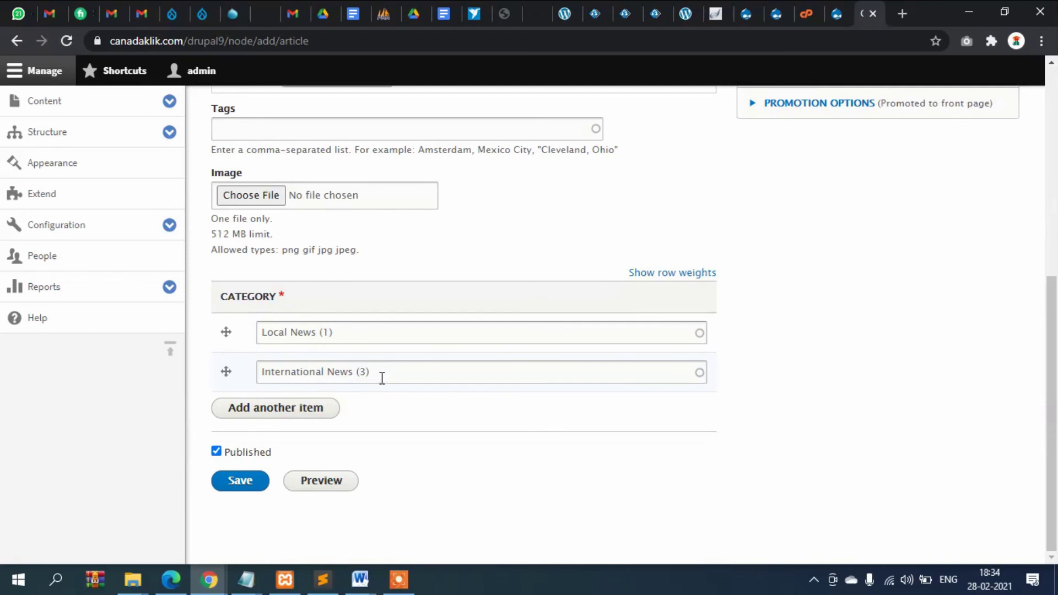
left_click(274, 413)
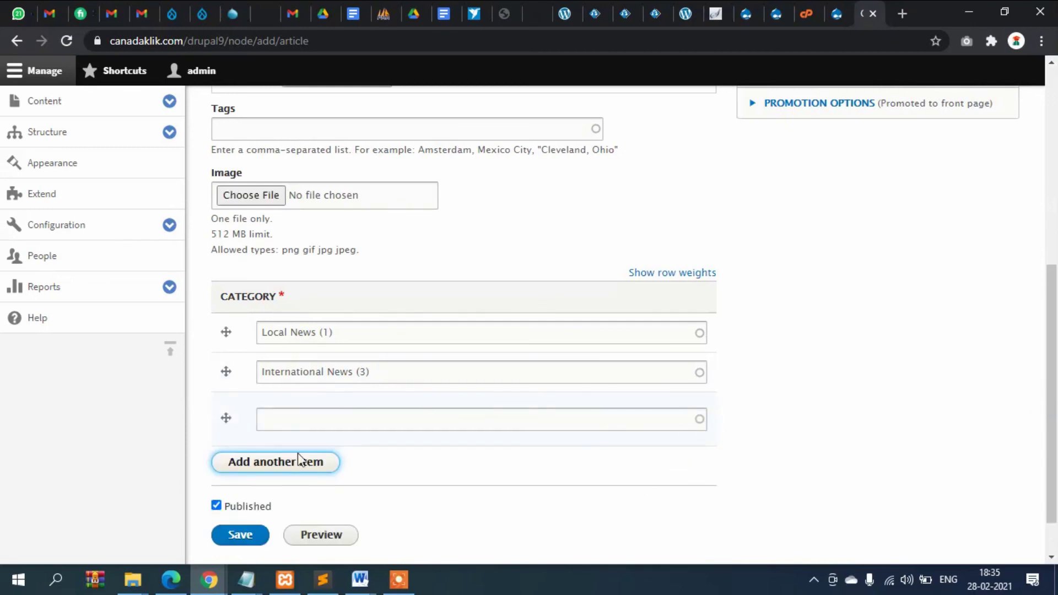
scroll(302, 461, "down", 1)
left_click(254, 489)
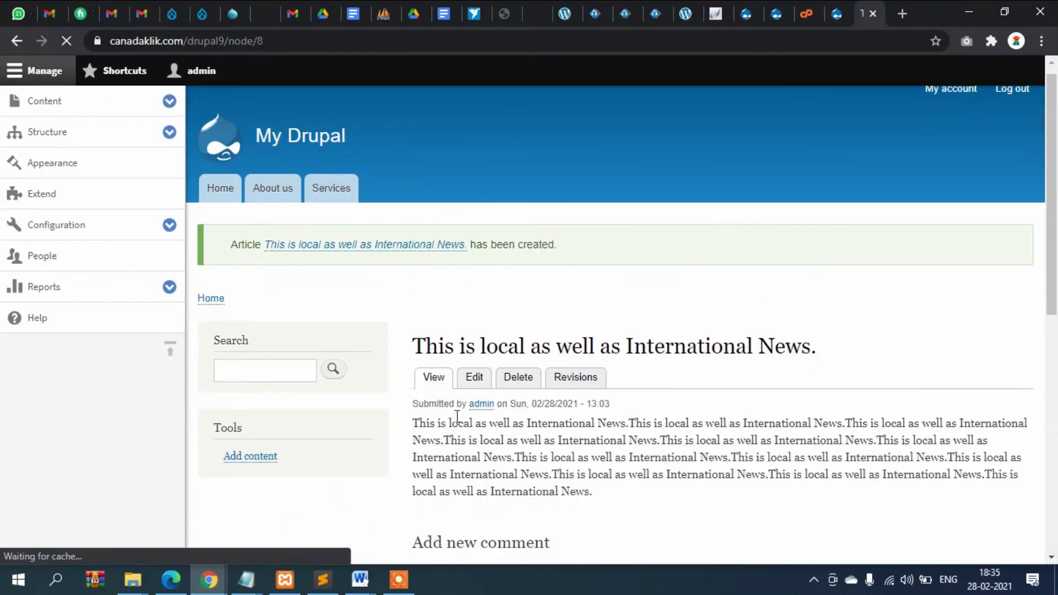
scroll(513, 376, "down", 8)
scroll(514, 375, "up", 10)
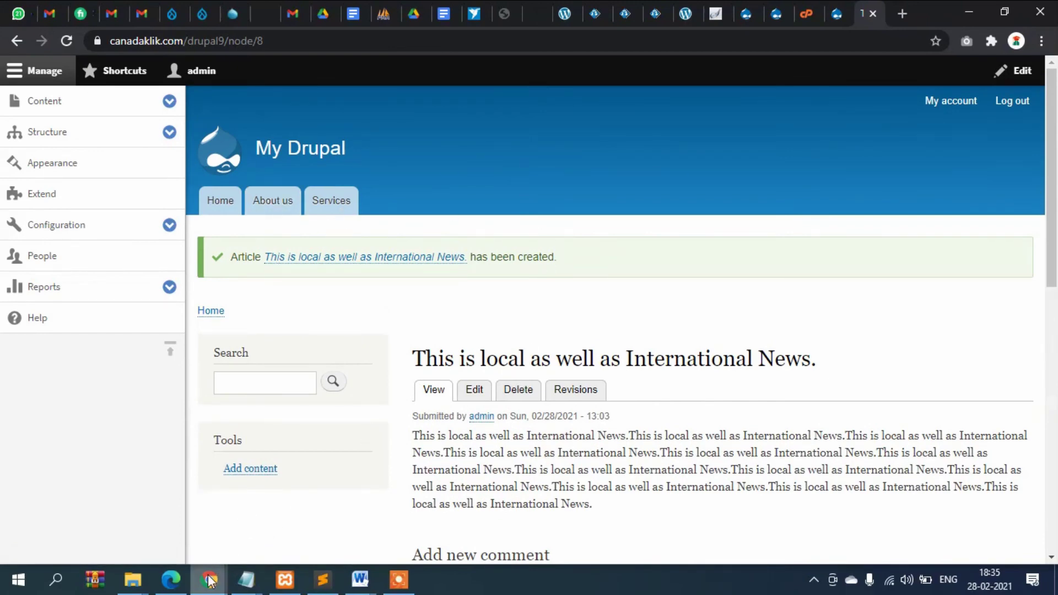
- Switch to the Incognito browser window, reload the site's home page and look through the article list for the new article
mouse_move(208, 578)
left_click(318, 506)
scroll(105, 93, "up", 2)
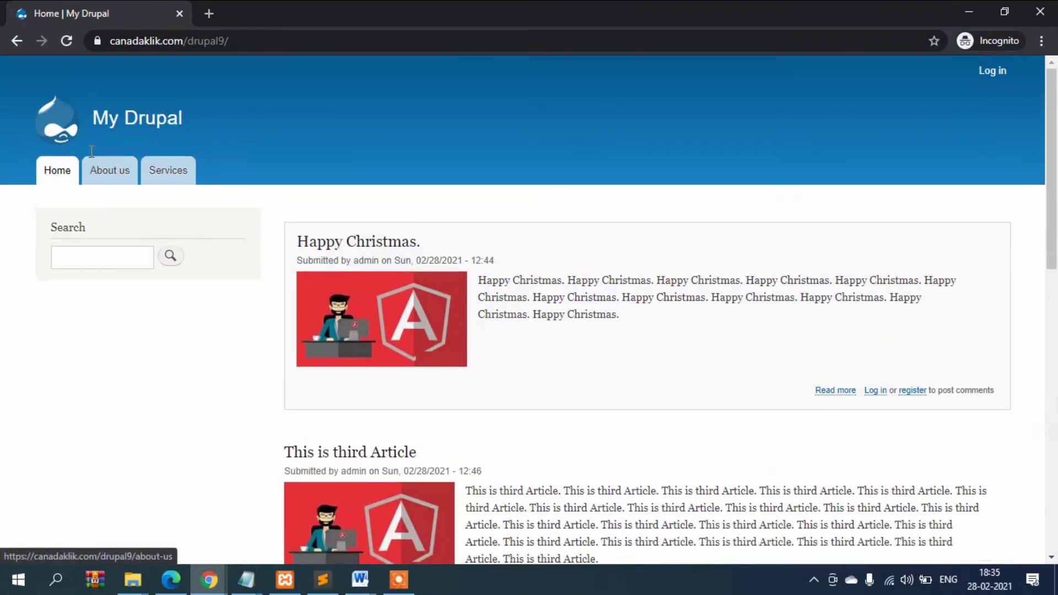
left_click(130, 128)
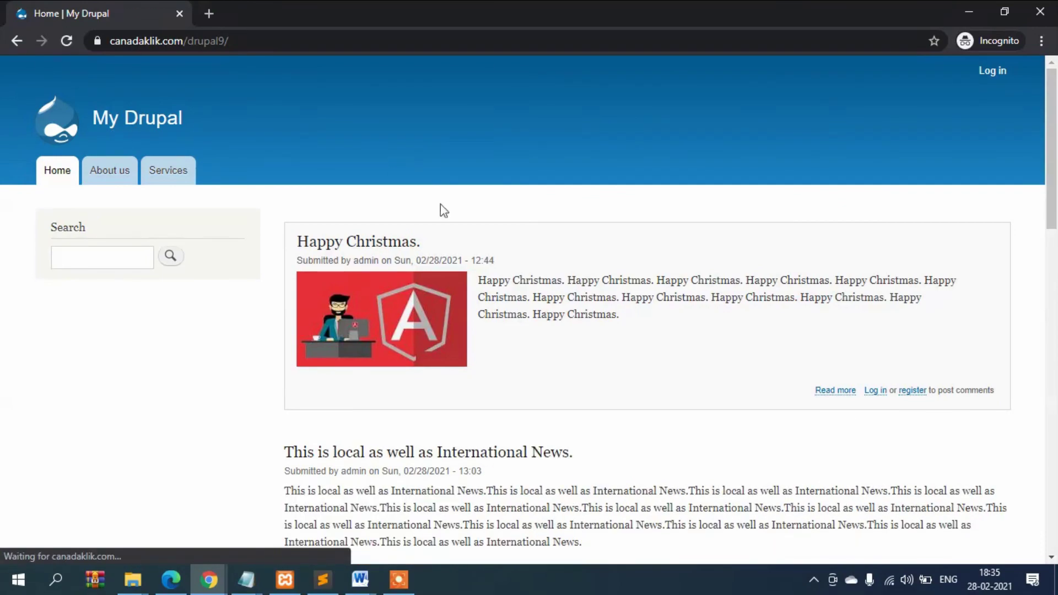
scroll(580, 319, "down", 4)
scroll(581, 321, "up", 2)
scroll(582, 322, "down", 3)
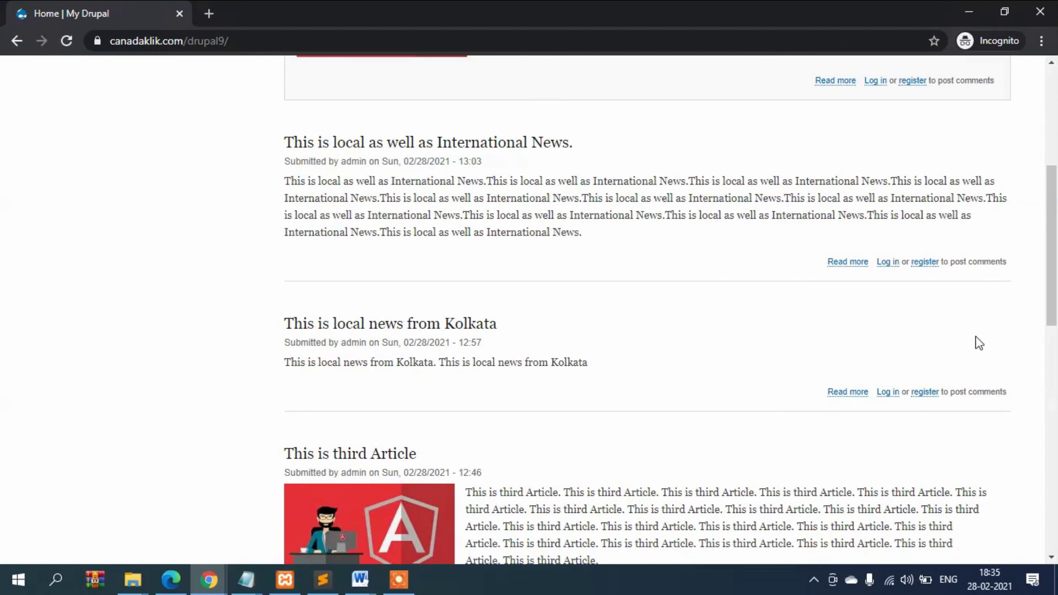
scroll(462, 208, "up", 6)
scroll(520, 270, "down", 6)
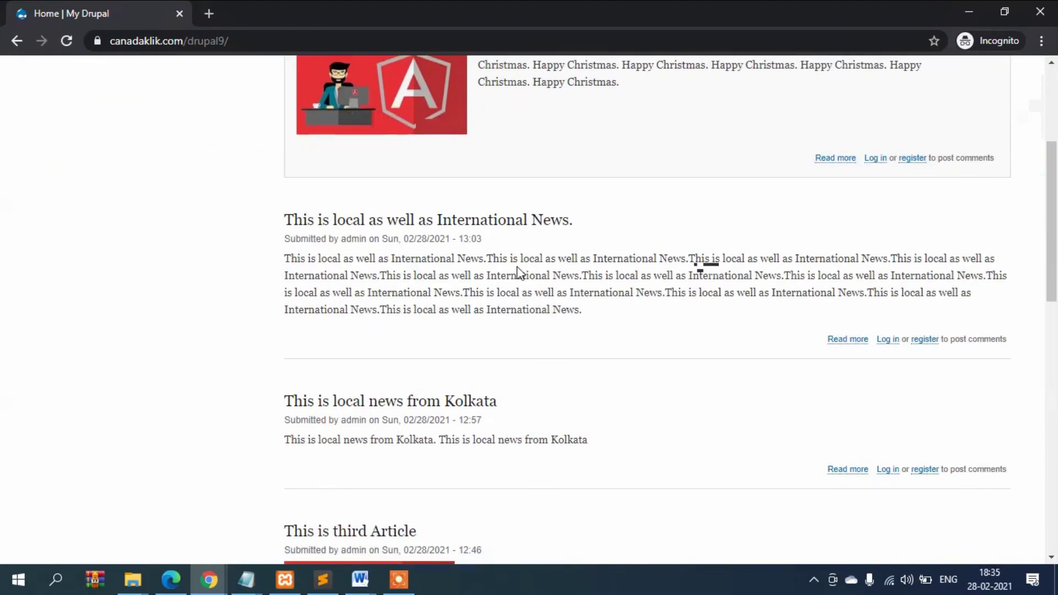
- Open the article "This is local as well as International News." and check its Category entries
left_click(429, 148)
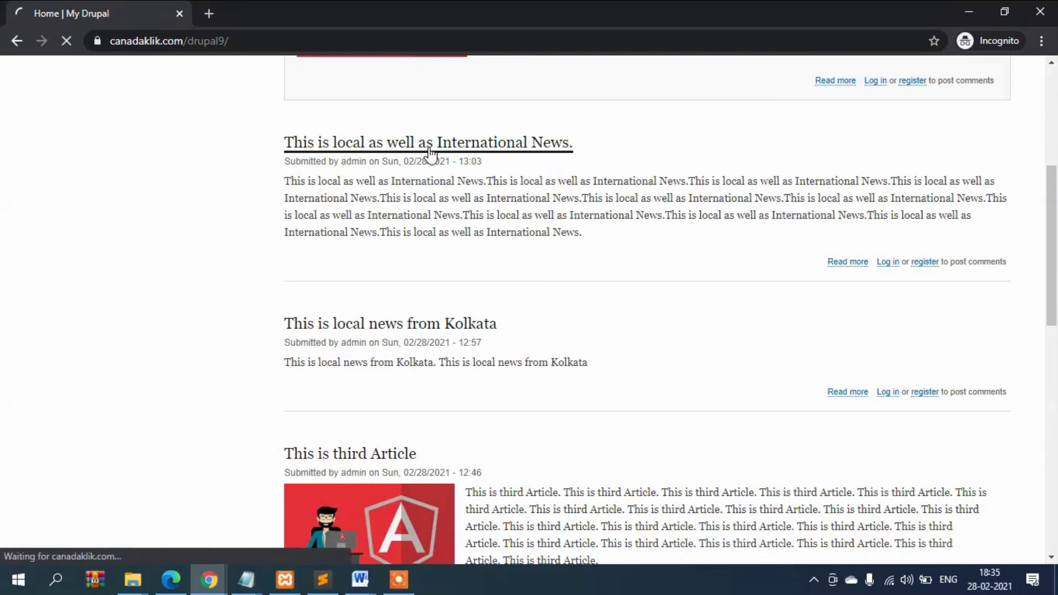
scroll(349, 413, "down", 1)
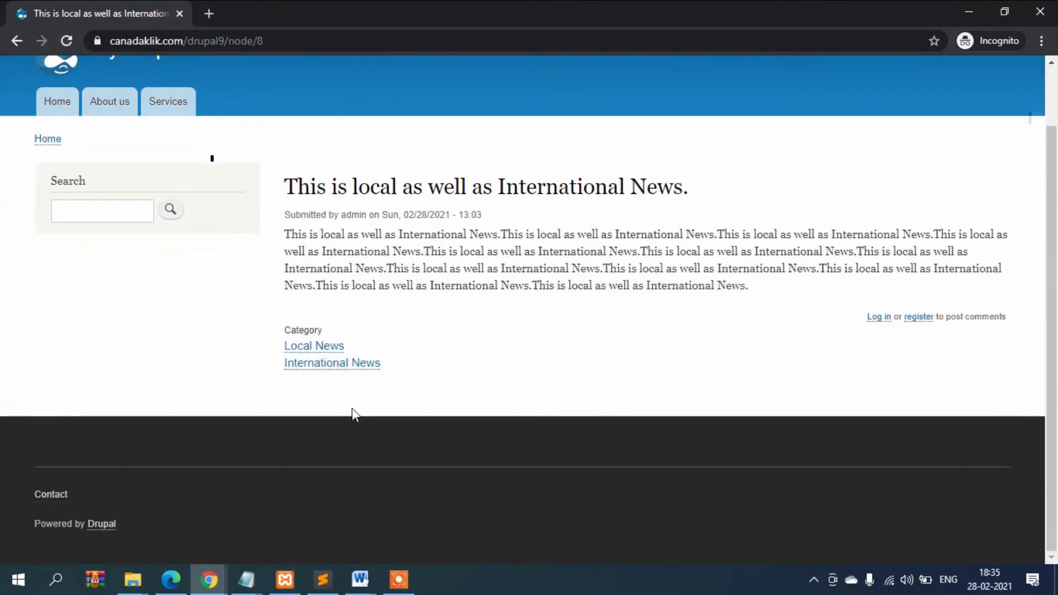
double_click(312, 330)
left_click(373, 332)
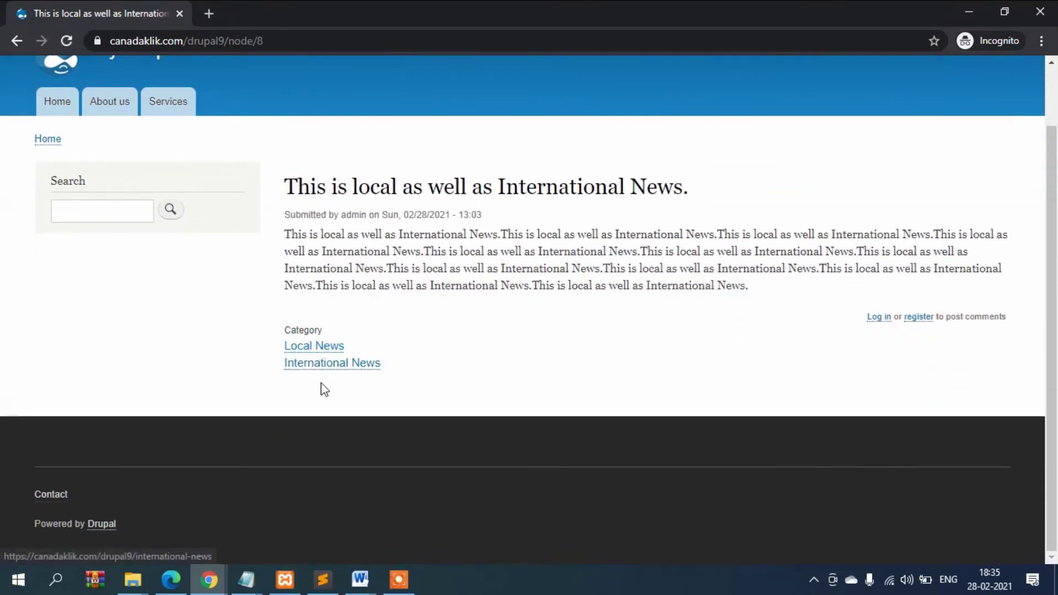
- Open the article's International News category page, review the articles listed there and return to the site's home page
left_click(321, 368)
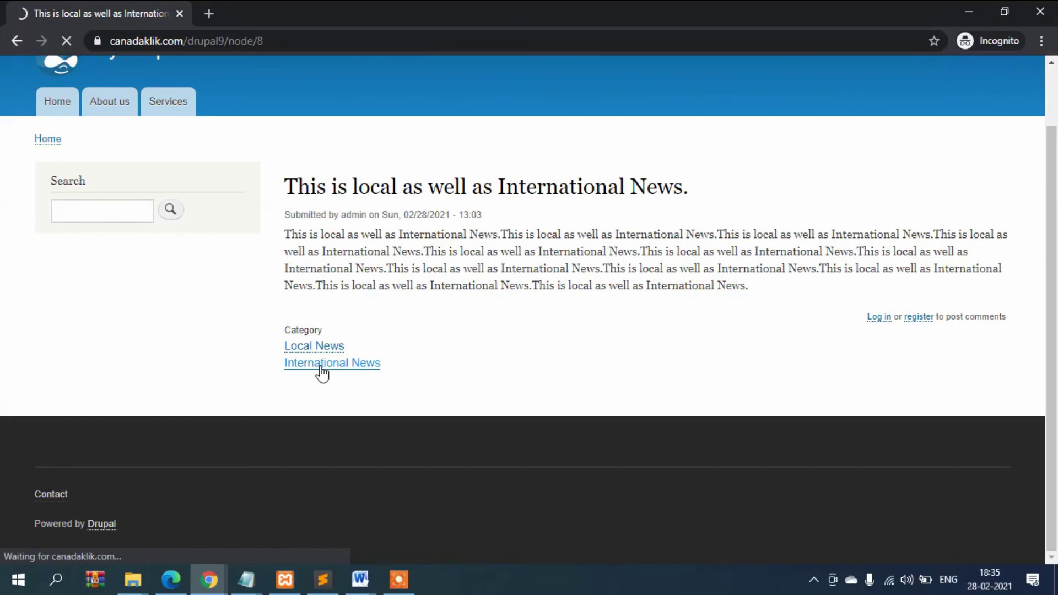
scroll(477, 286, "down", 2)
scroll(479, 290, "up", 2)
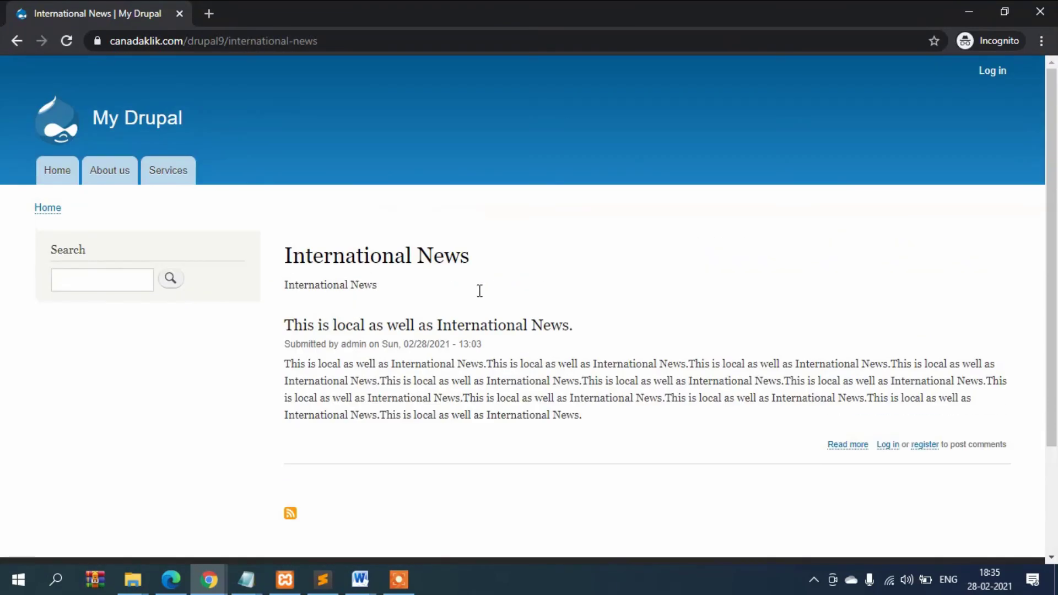
left_click(117, 130)
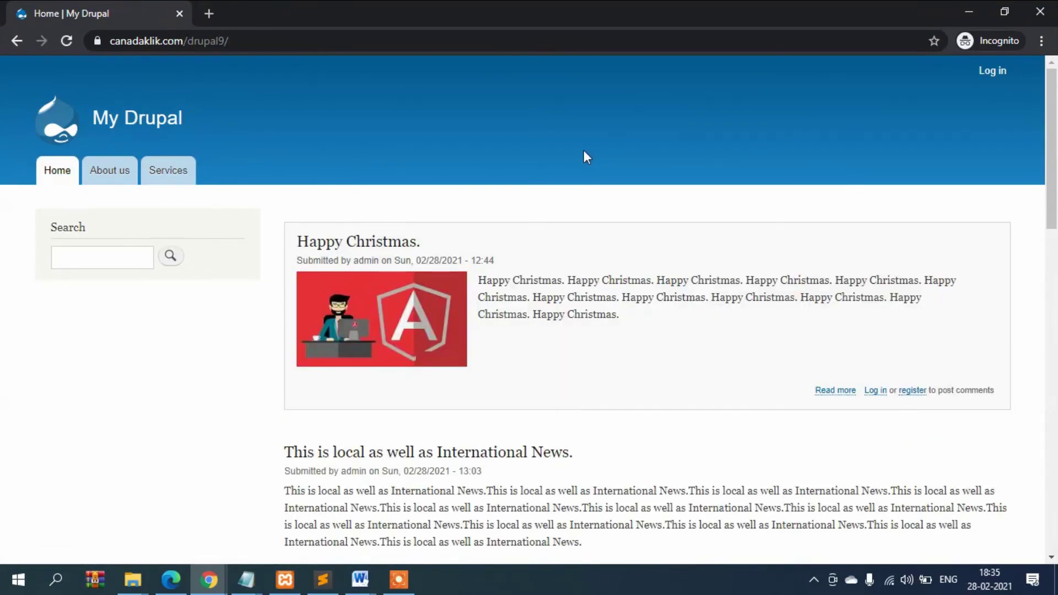